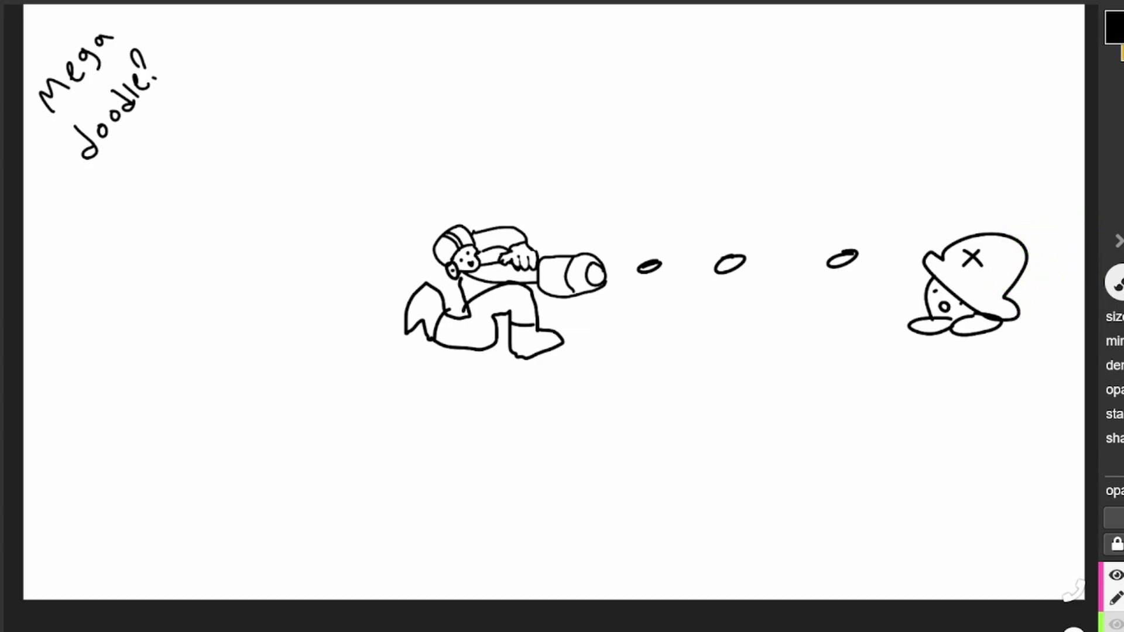
Undo the last three strokes on the "Mega doodle?" sketch
key(ctrl+z)
key(ctrl+z)
key(ctrl+z)
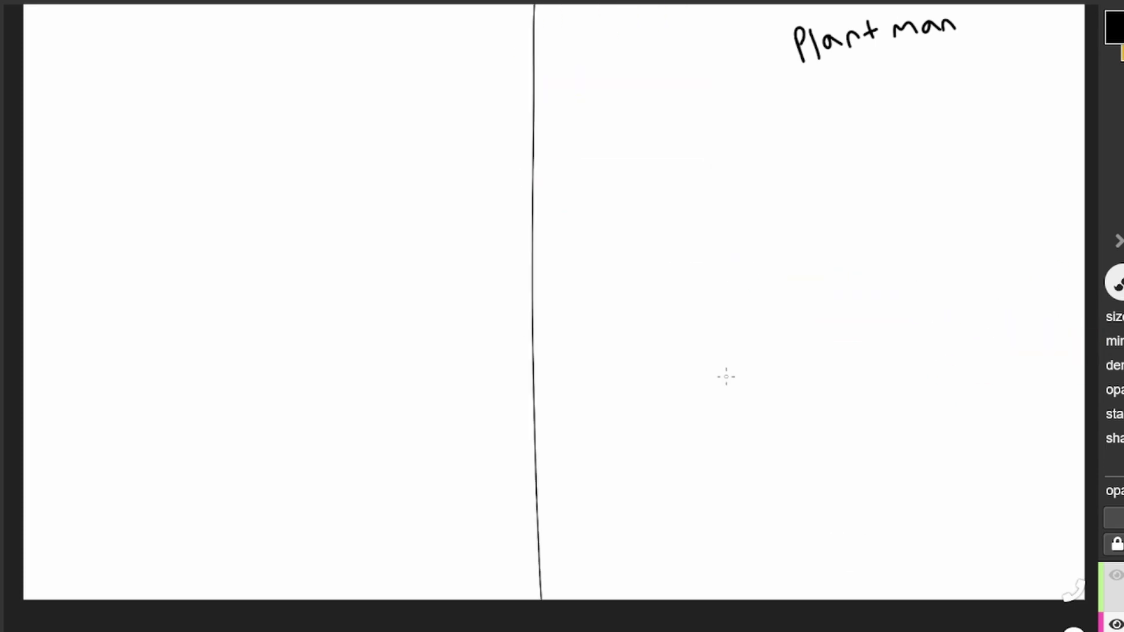
Hand-letter the title "Slash Man" in the upper-left corner of the canvas's left half
scroll(679, 430, down, 1)
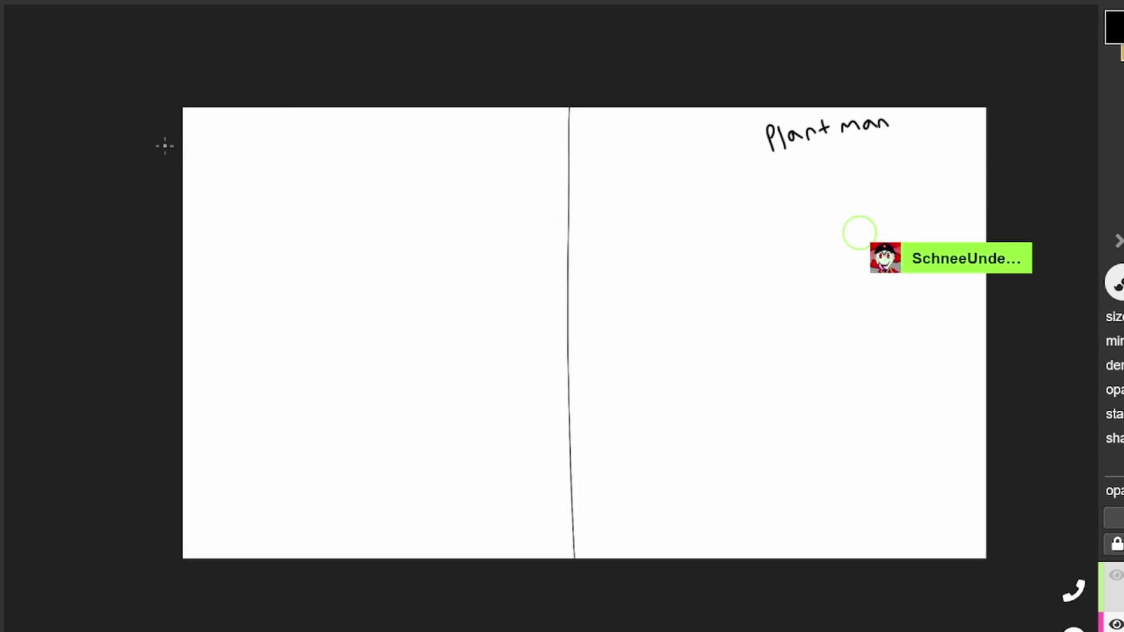
scroll(176, 131, up, 2)
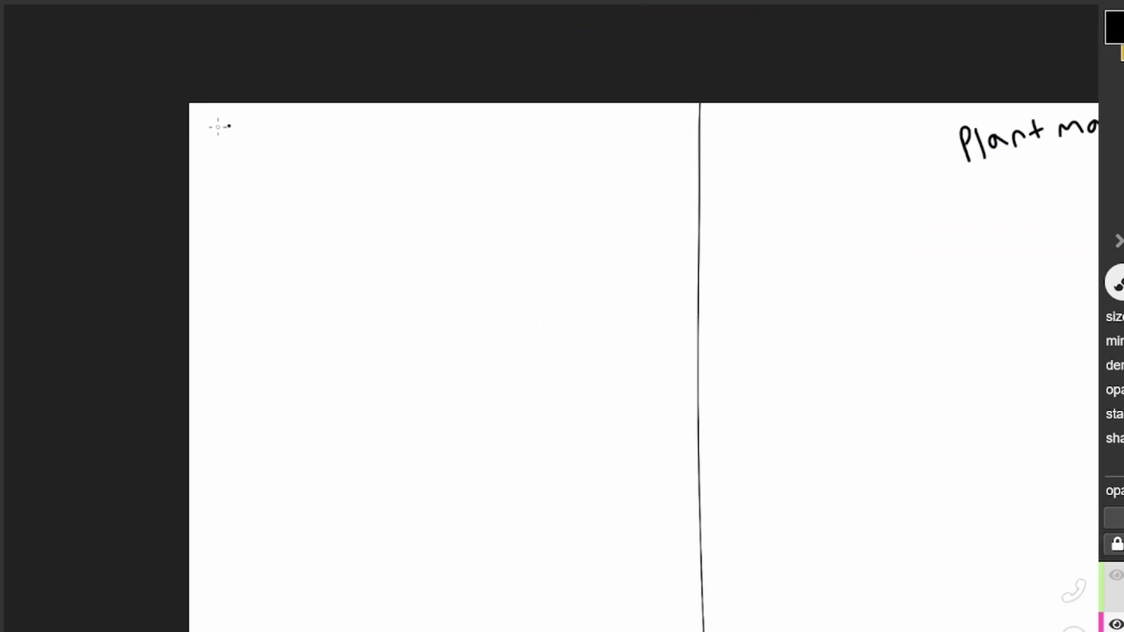
mouse_move(232, 125)
mouse_down()
mouse_move(219, 154)
mouse_move(241, 154)
mouse_up()
drag(250, 147, 272, 153)
drag(287, 136, 276, 157)
mouse_move(297, 129)
mouse_down()
mouse_move(315, 153)
mouse_move(382, 139)
mouse_move(381, 150)
mouse_up()
drag(388, 149, 438, 143)
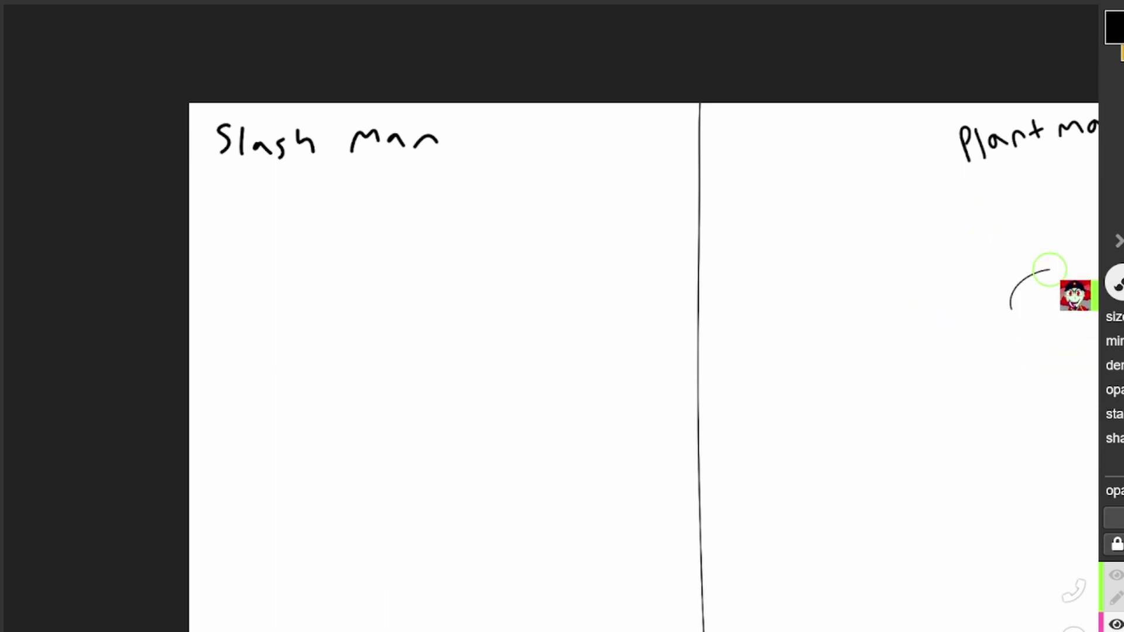
Draw Plant Man's V-shaped lower face beneath his title, with a curved visor band across the top
scroll(665, 396, down, 2)
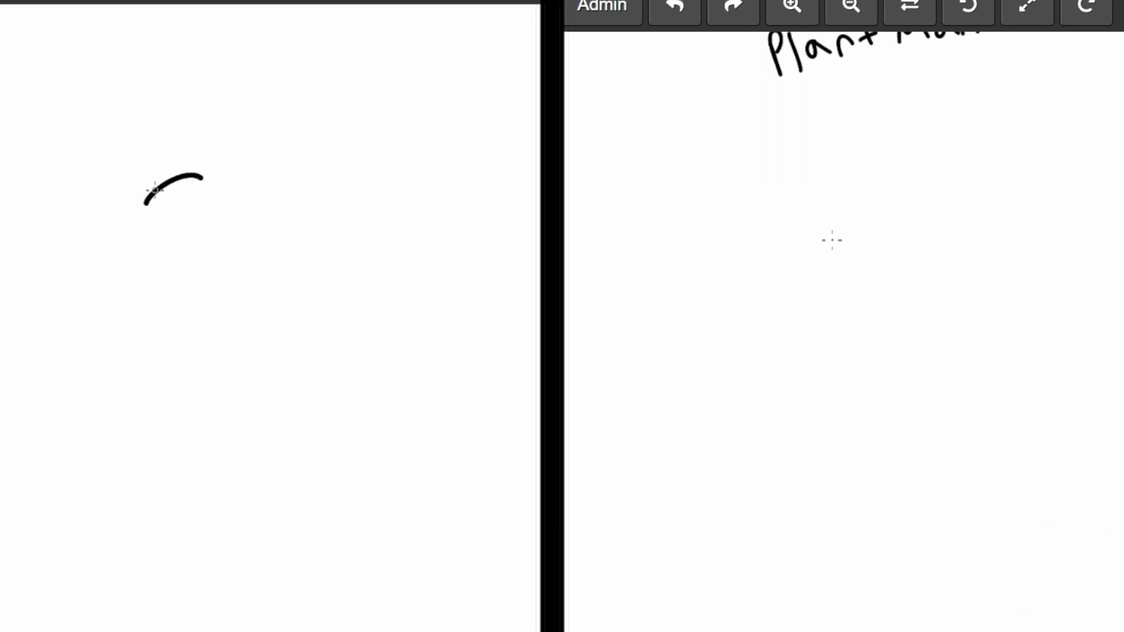
drag(831, 239, 860, 278)
mouse_move(830, 236)
mouse_down()
mouse_move(853, 265)
mouse_move(887, 245)
mouse_up()
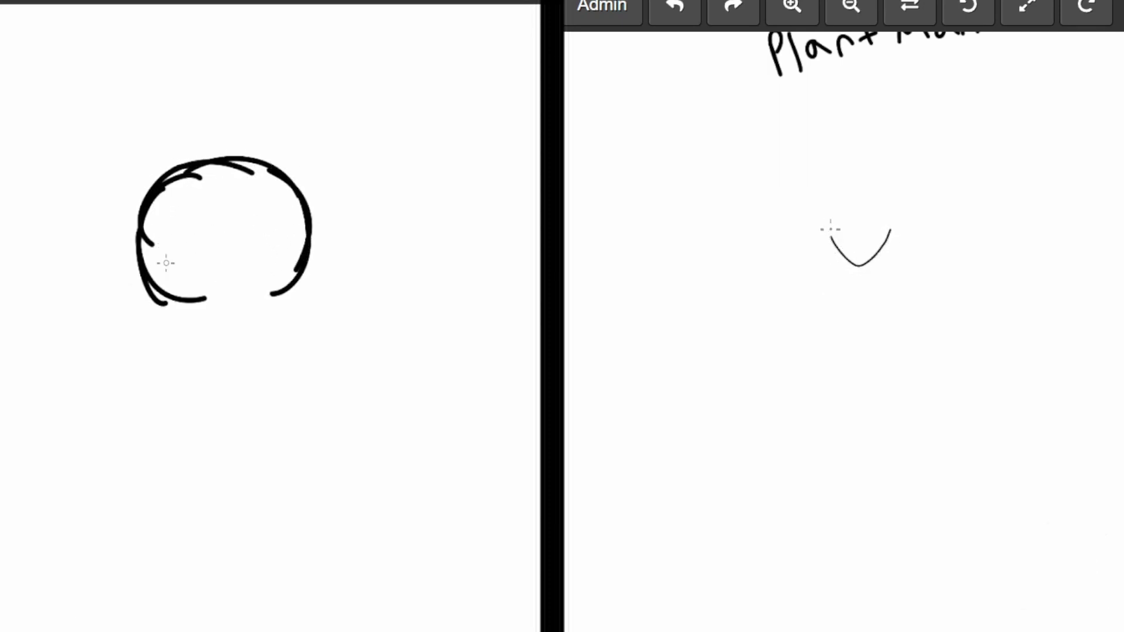
drag(828, 226, 835, 242)
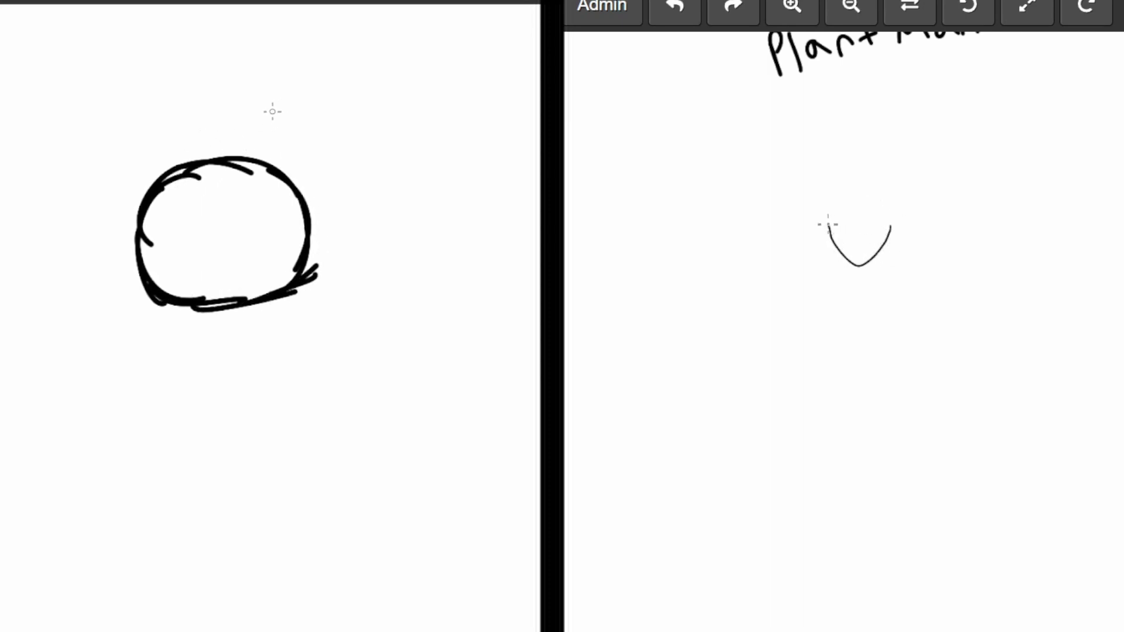
mouse_move(827, 226)
mouse_down()
mouse_move(893, 232)
mouse_move(843, 226)
mouse_move(895, 225)
mouse_up()
key(ctrl+z)
key(ctrl+z)
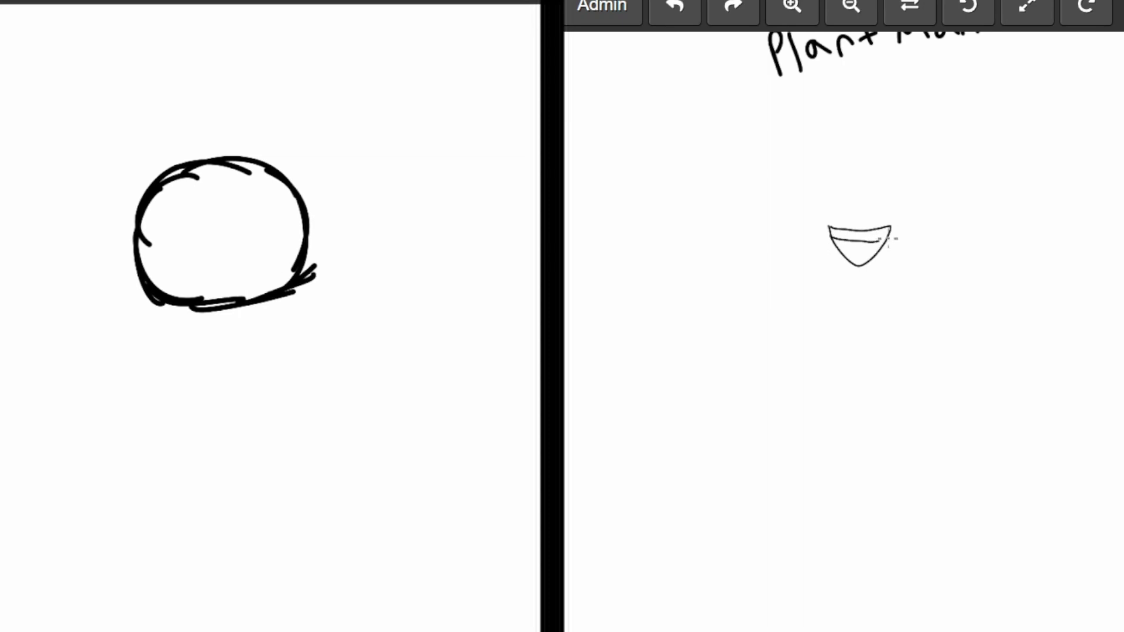
key(ctrl+z)
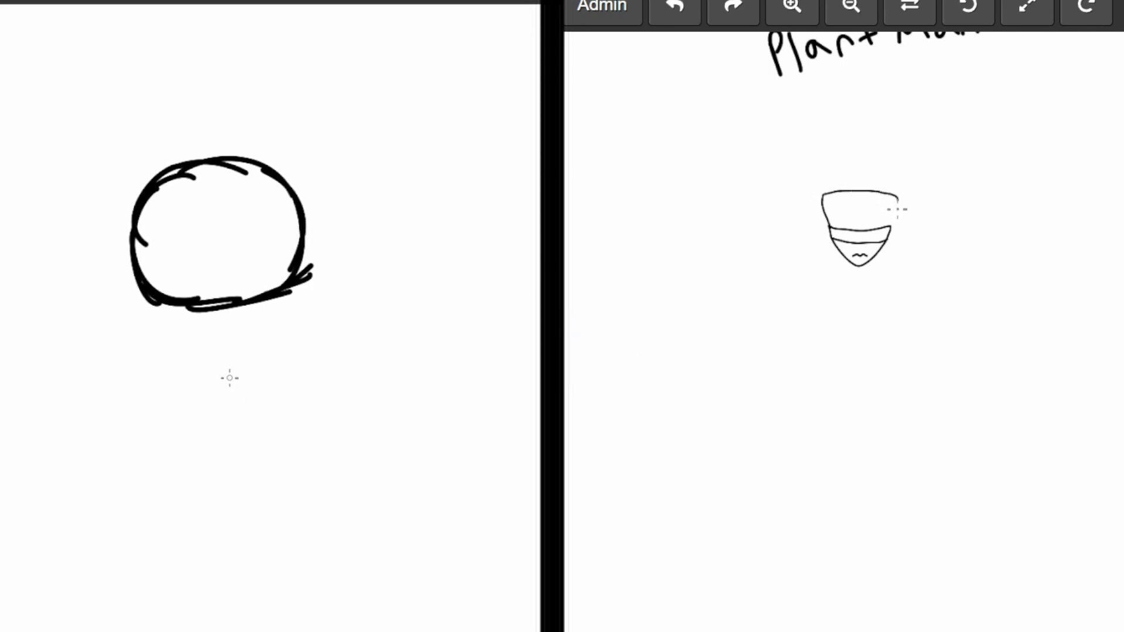
Draw the two slanted edges of Slash Man's weapon handle below his round head, with a round knob at the upper end
scroll(216, 253, up, 2)
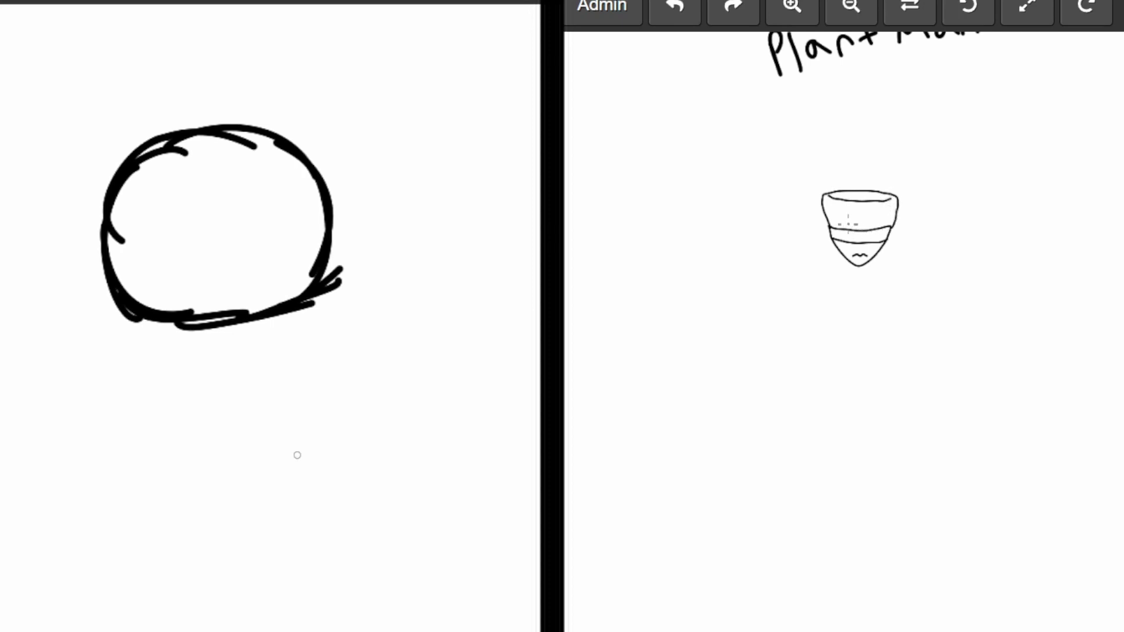
drag(388, 402, 494, 196)
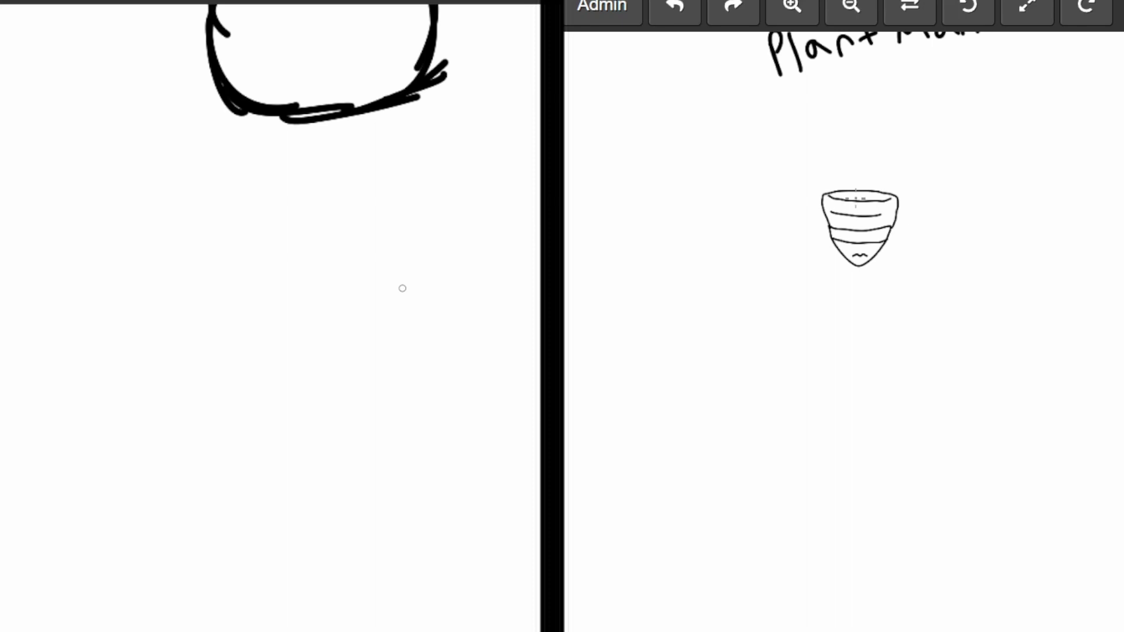
drag(375, 338, 435, 272)
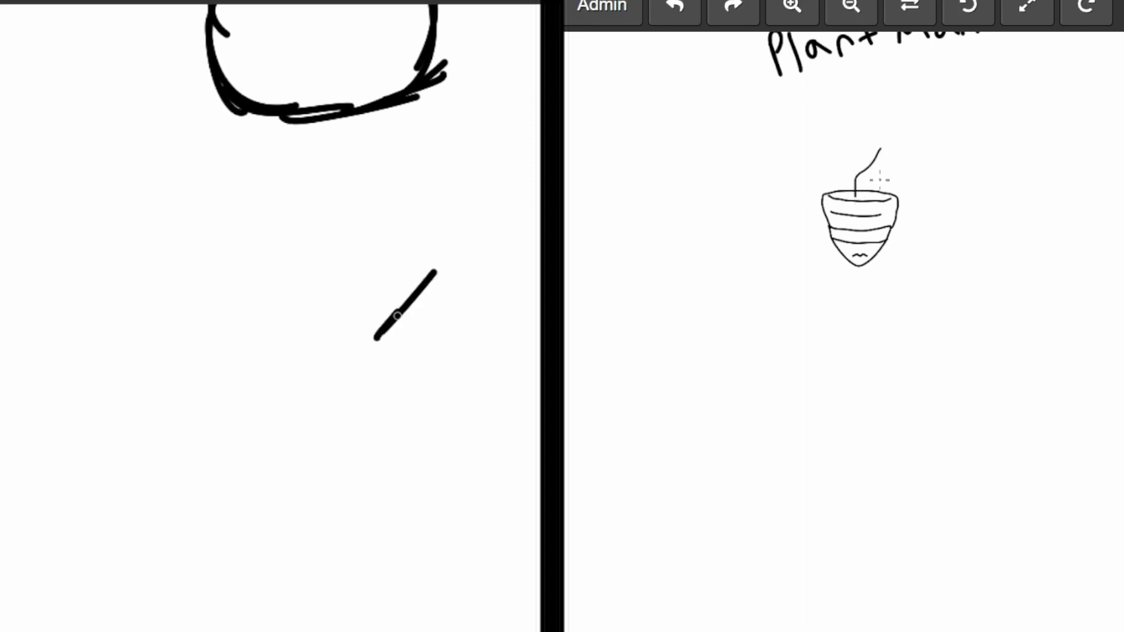
mouse_move(397, 316)
mouse_down()
mouse_move(487, 193)
mouse_move(455, 219)
mouse_move(537, 208)
mouse_move(515, 201)
mouse_move(527, 251)
mouse_move(537, 214)
mouse_move(377, 403)
mouse_up()
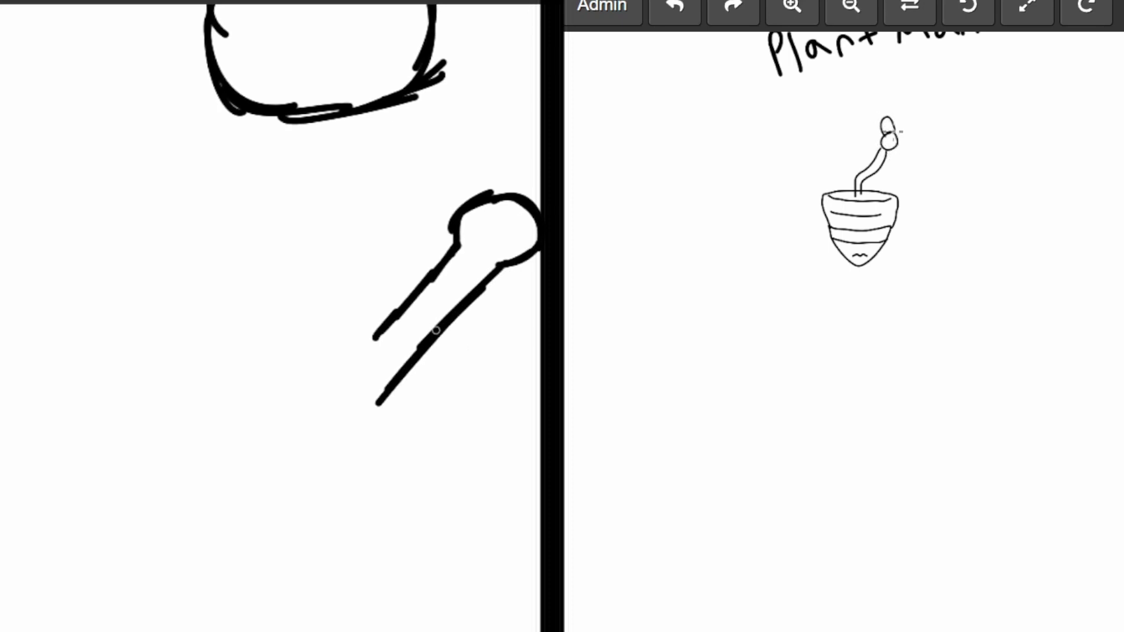
Draw Slash Man's curled fingers wrapping around the slanted weapon handle
mouse_move(452, 274)
mouse_down()
mouse_move(470, 294)
mouse_move(457, 316)
mouse_move(420, 283)
mouse_up()
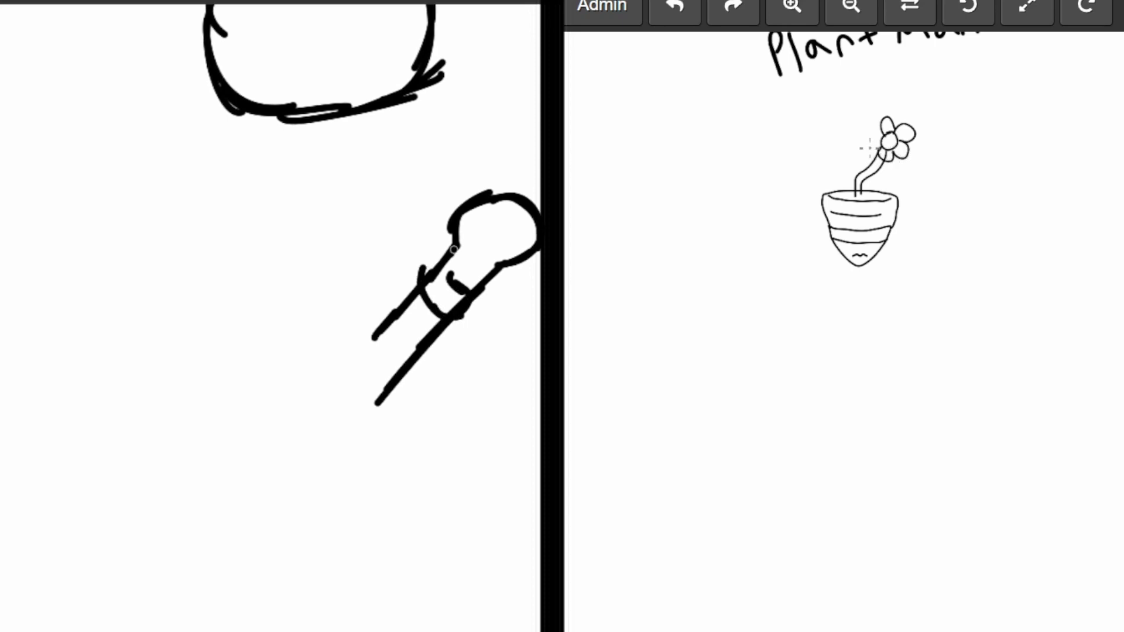
drag(451, 245, 418, 257)
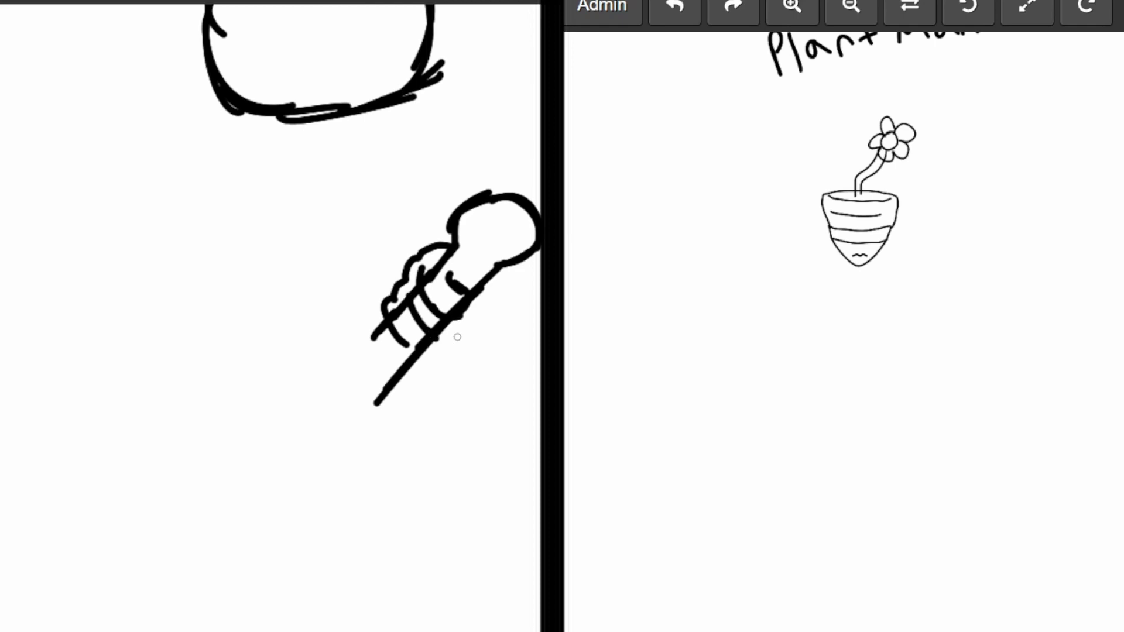
mouse_move(427, 351)
mouse_down()
mouse_move(449, 338)
mouse_move(422, 363)
mouse_move(434, 354)
mouse_up()
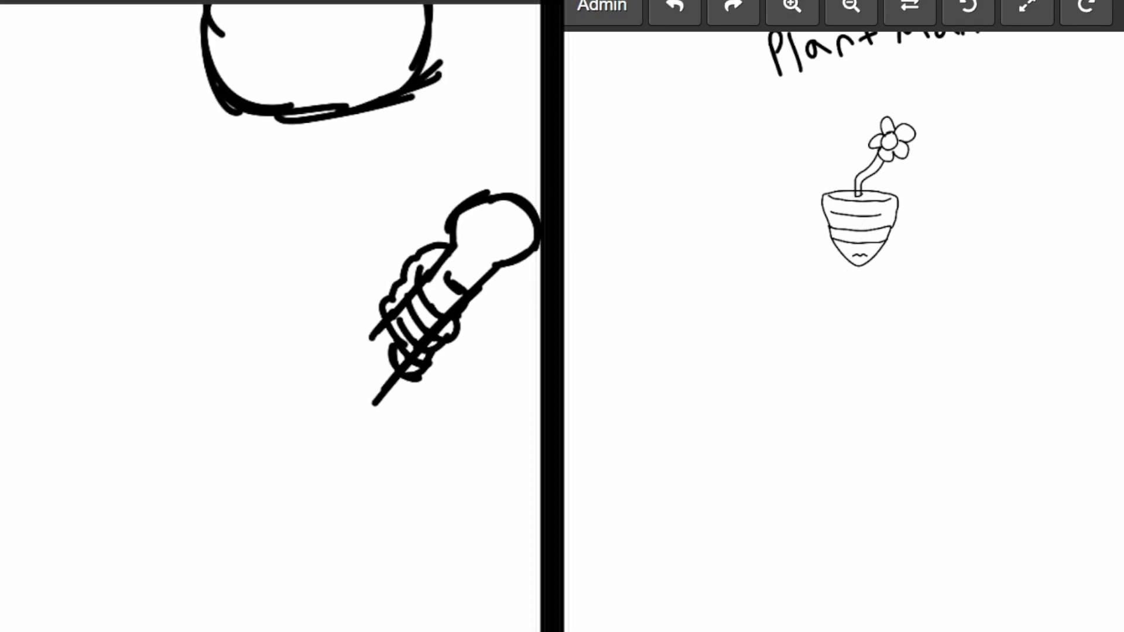
Draw Slash Man's upper arm curving out from below the head and the outer edge of his gripping hand
drag(504, 272, 528, 252)
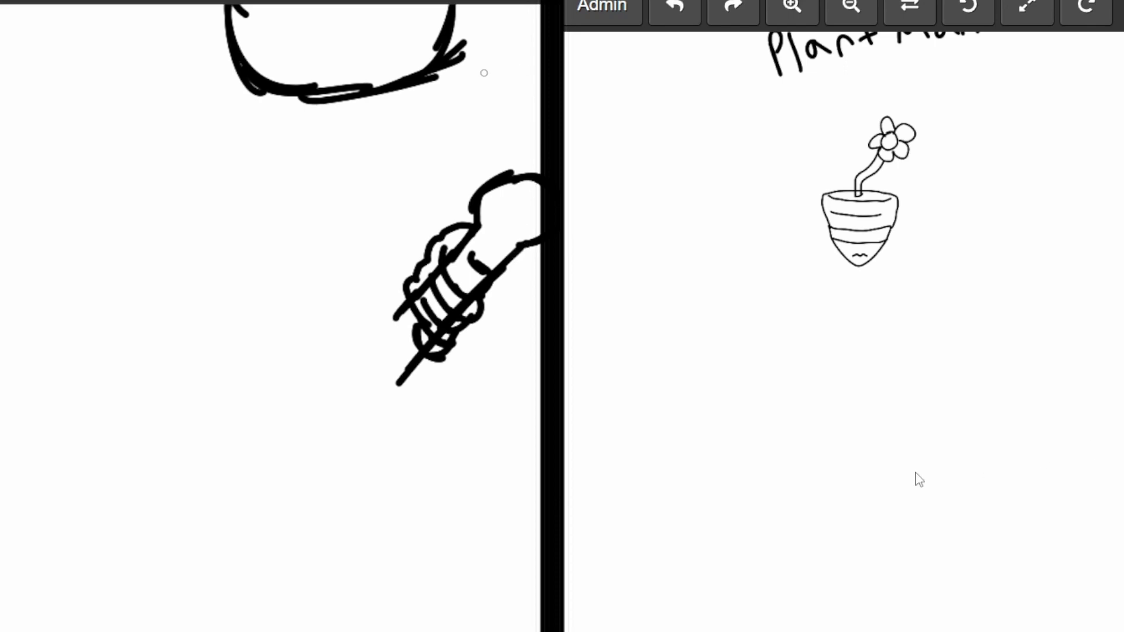
drag(453, 57, 539, 66)
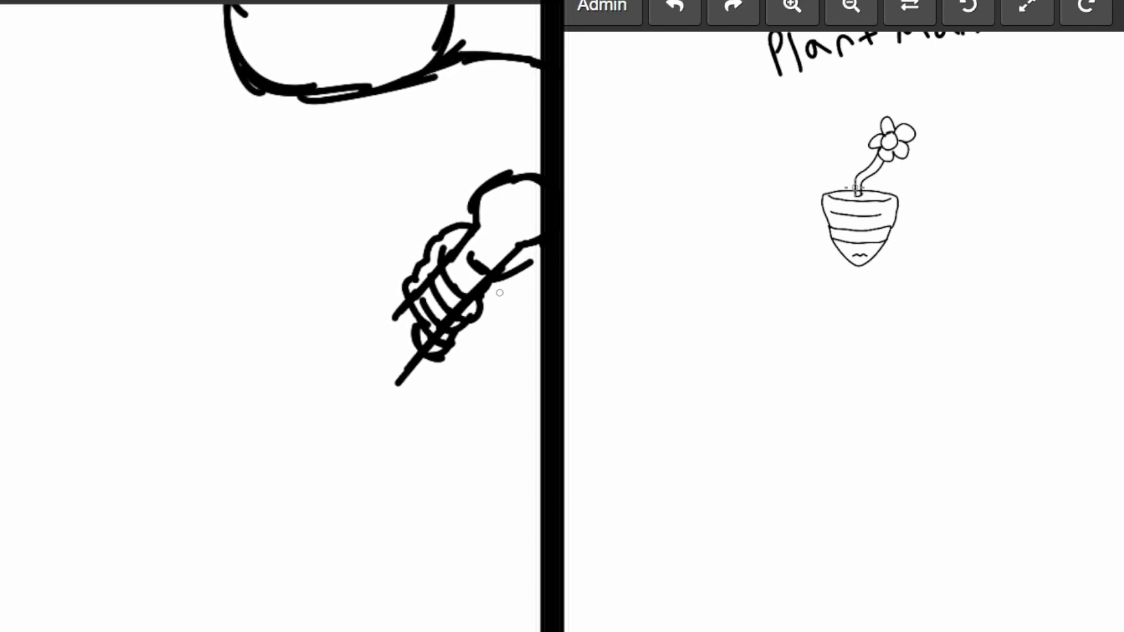
key(ctrl+z)
mouse_move(454, 338)
mouse_down()
mouse_move(482, 329)
mouse_move(514, 290)
mouse_up()
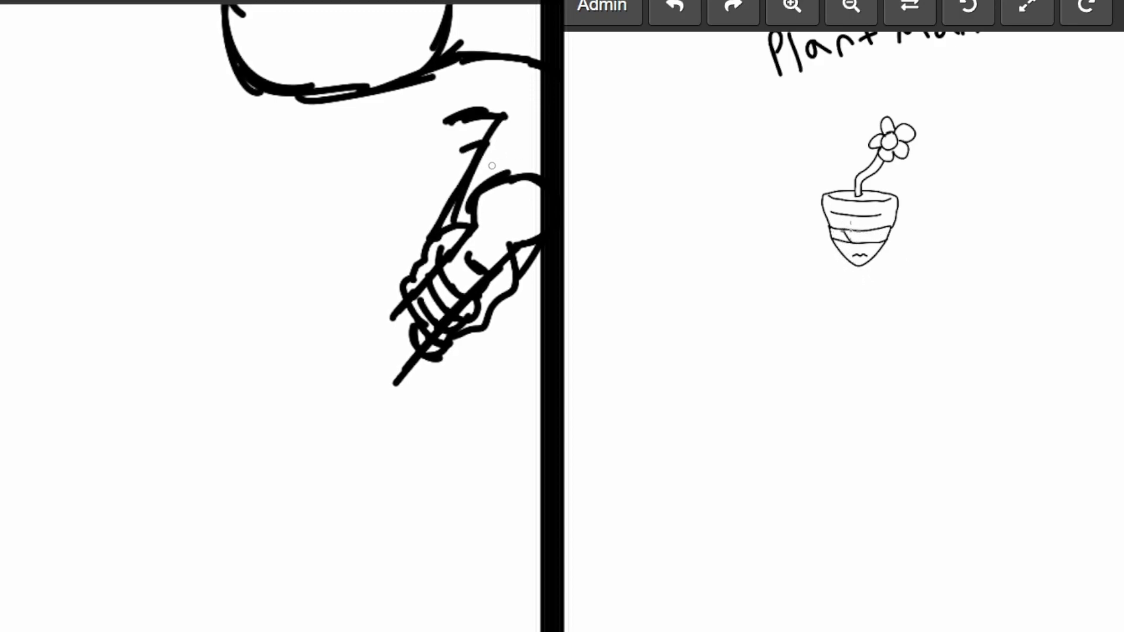
Add slanted glare marks to Plant Man's visor and remove the stray stroke atop Slash Man's inner forearm line
drag(848, 231, 856, 239)
mouse_move(497, 98)
mouse_down()
mouse_move(432, 126)
mouse_move(486, 107)
mouse_up()
Draw Plant Man's neck and the upper lines of his shoulders and bent arms, with petal clusters on both sides of the neck
drag(843, 259, 833, 263)
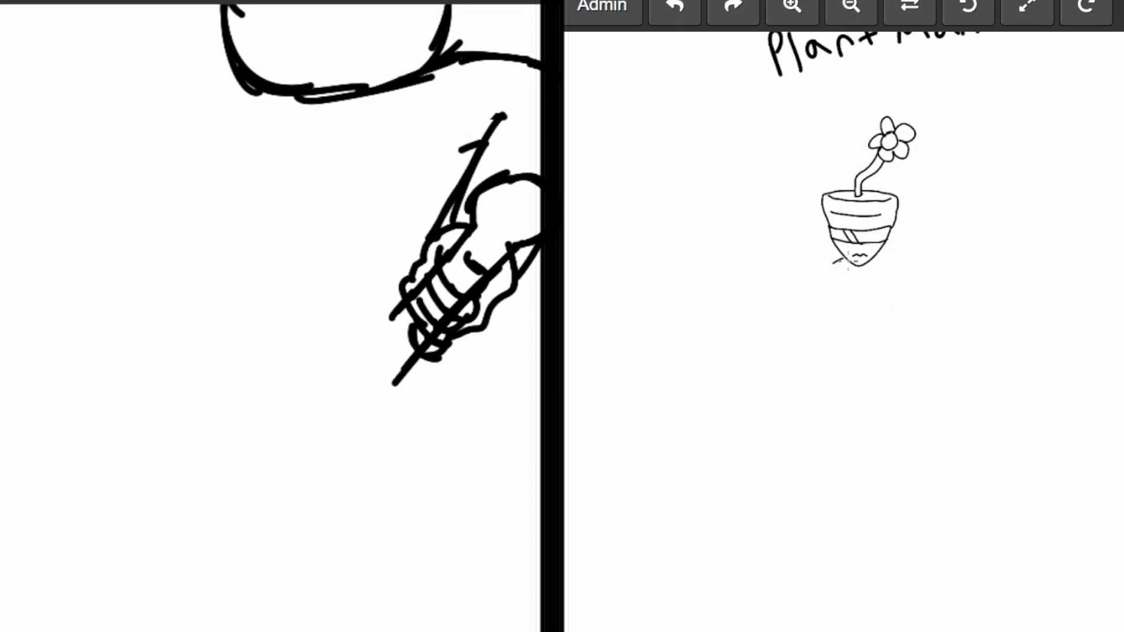
key(ctrl+z)
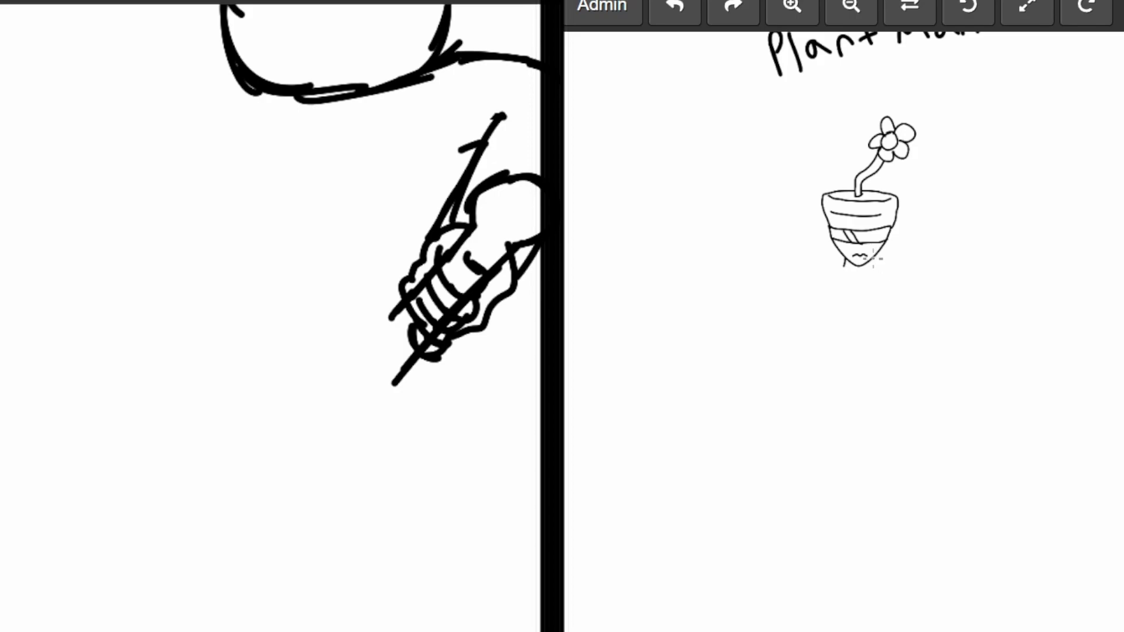
drag(872, 258, 878, 267)
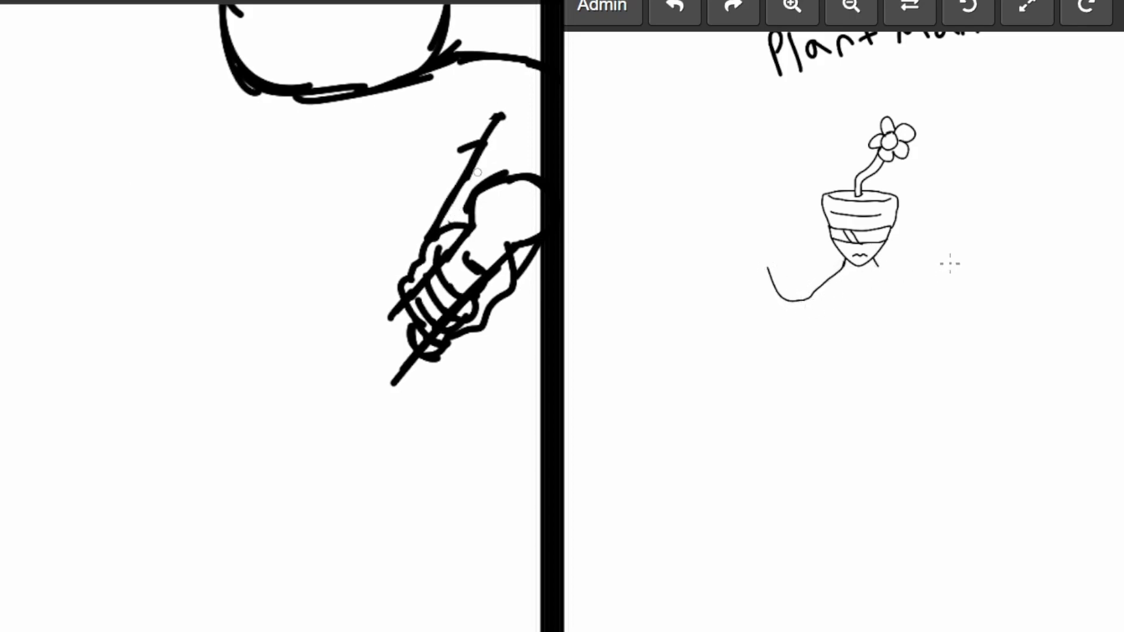
mouse_move(880, 269)
mouse_down()
mouse_move(912, 294)
mouse_move(941, 253)
mouse_up()
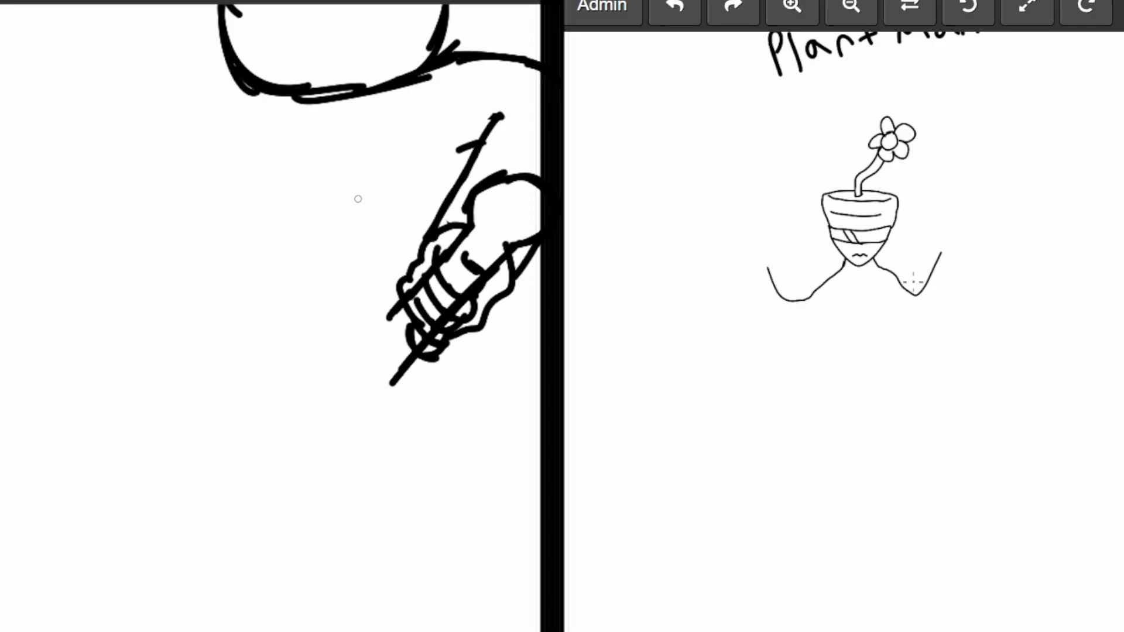
mouse_move(888, 284)
mouse_down()
mouse_move(896, 278)
mouse_move(875, 282)
mouse_up()
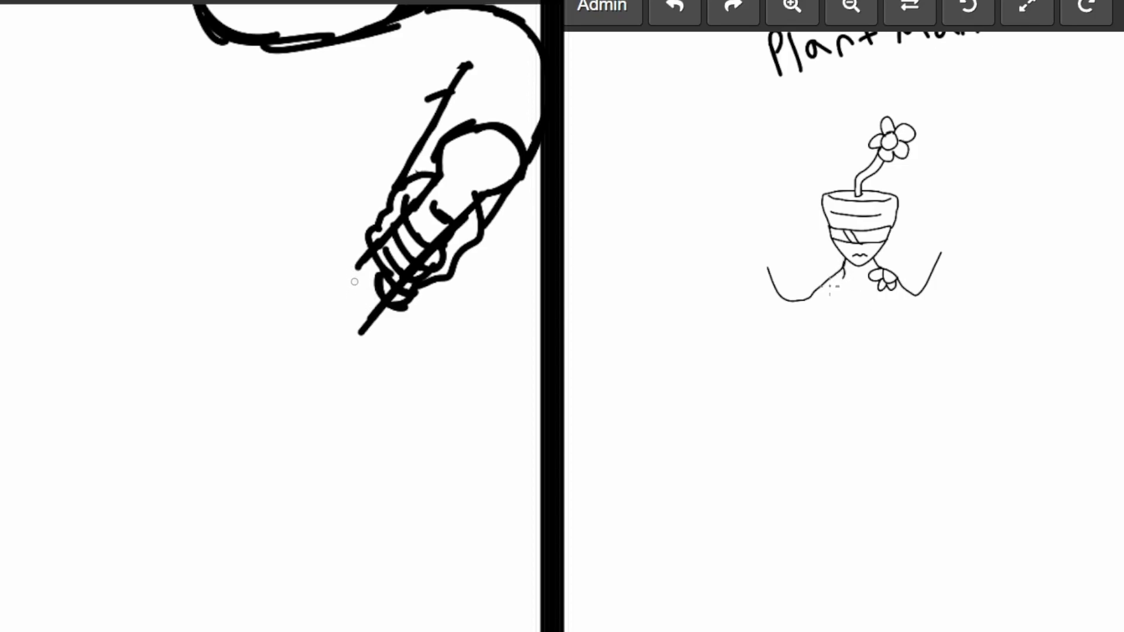
drag(824, 288, 845, 274)
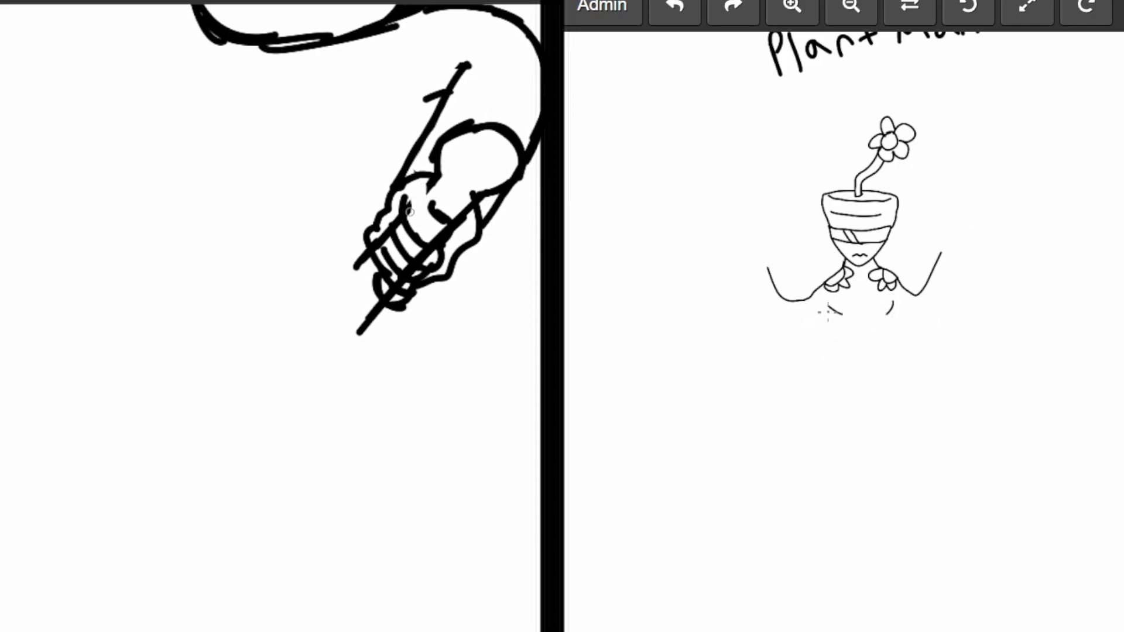
Erase the handle line crossing over Slash Man's fingers
drag(398, 230, 383, 242)
Redraw Plant Man's two chest curves and add the lower outlines of both bent arms
key(ctrl+z)
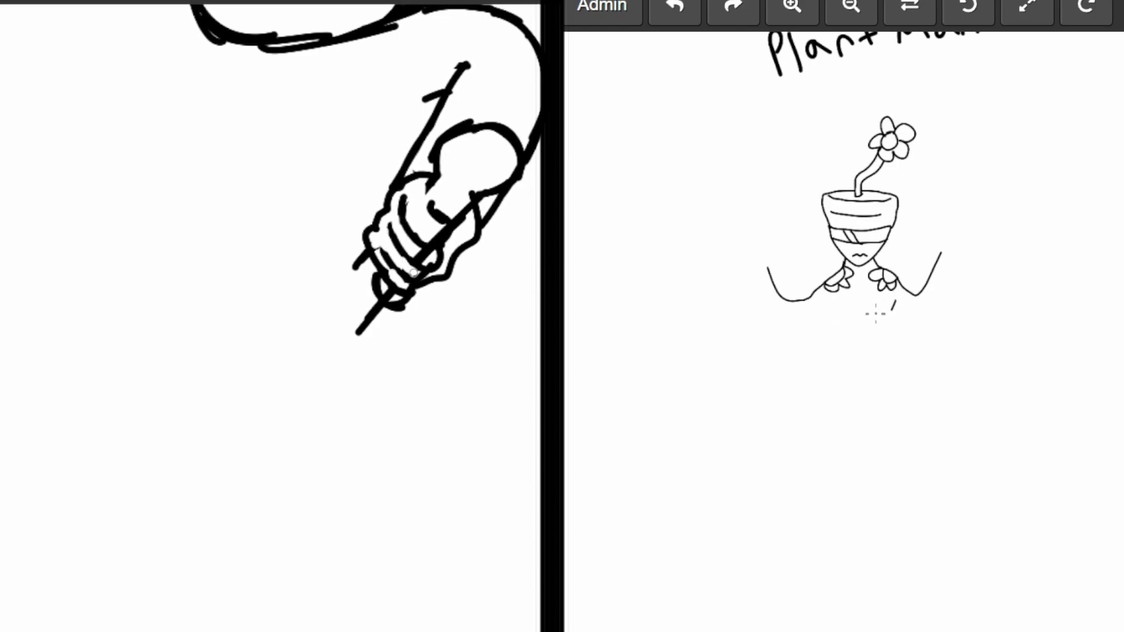
drag(824, 303, 852, 314)
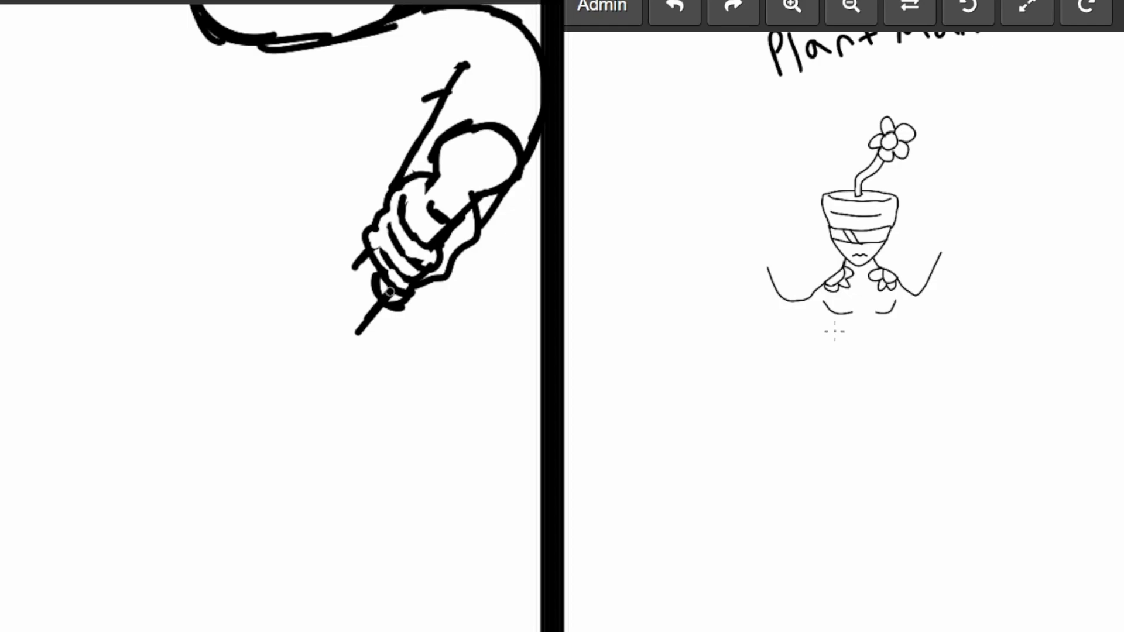
key(ctrl+z)
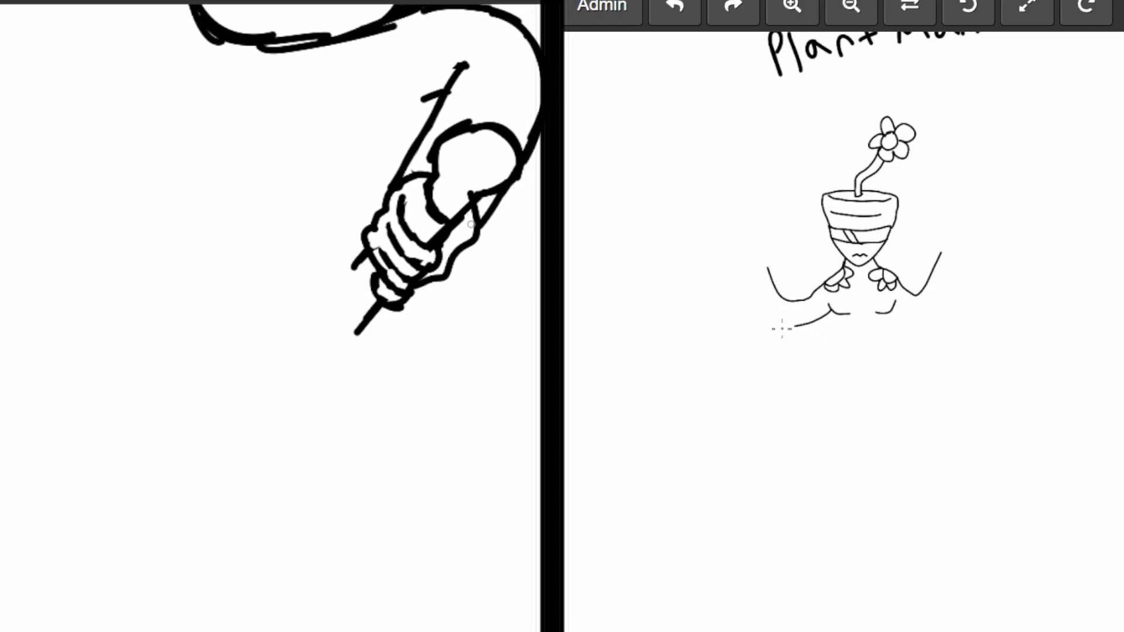
drag(756, 291, 782, 328)
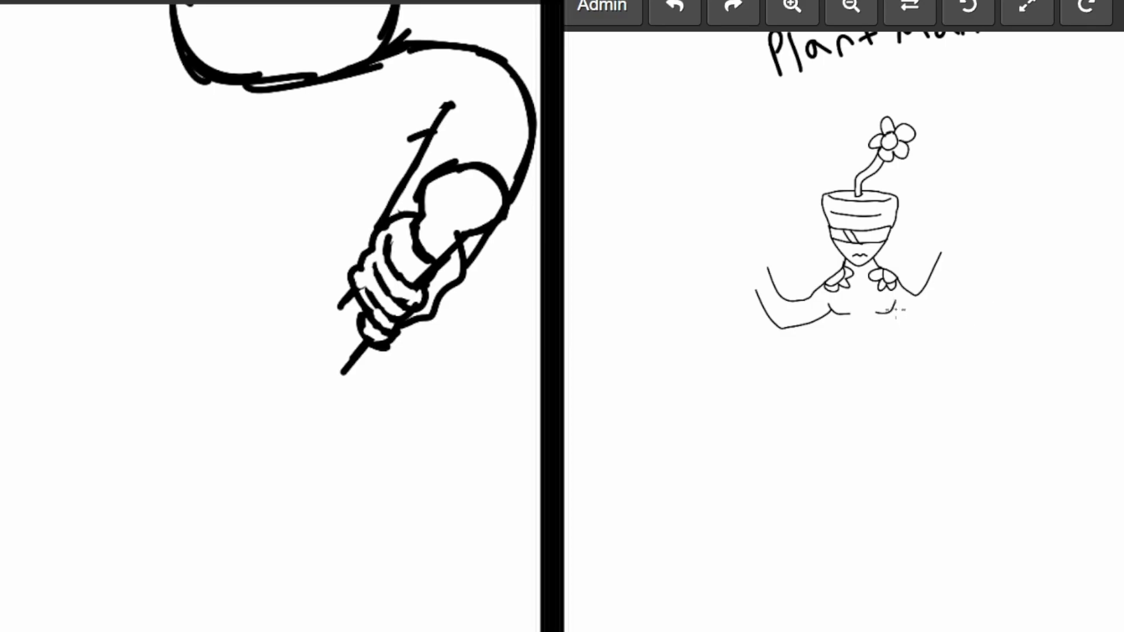
drag(928, 320, 953, 265)
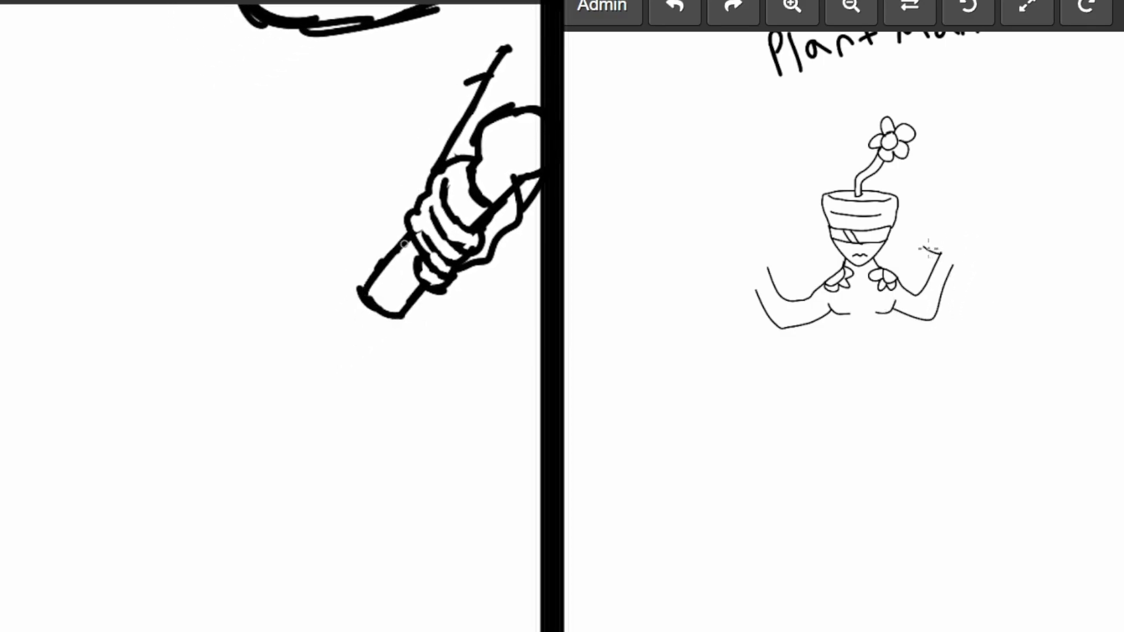
Try a long blade edge extending from Slash Man's handle, and add a finger to Plant Man's raised hand
mouse_move(402, 206)
mouse_down()
mouse_move(218, 359)
mouse_move(96, 493)
mouse_up()
drag(334, 226, 94, 504)
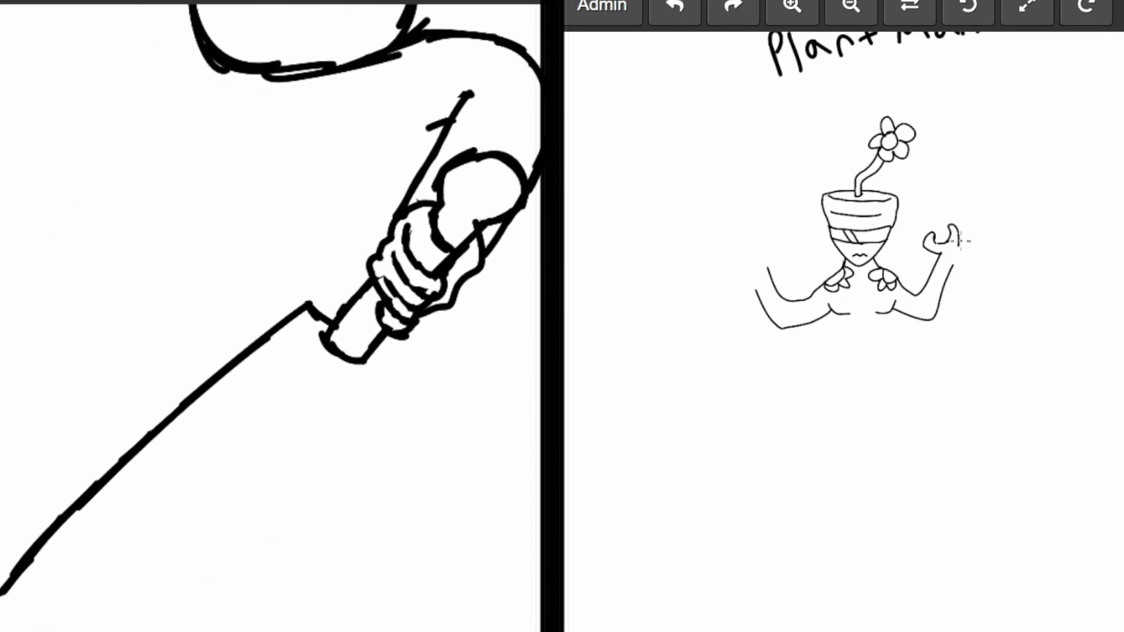
drag(971, 234, 967, 252)
key(ctrl+z)
key(ctrl+z)
key(ctrl+z)
key(ctrl+z)
key(ctrl+z)
key(ctrl+z)
key(ctrl+z)
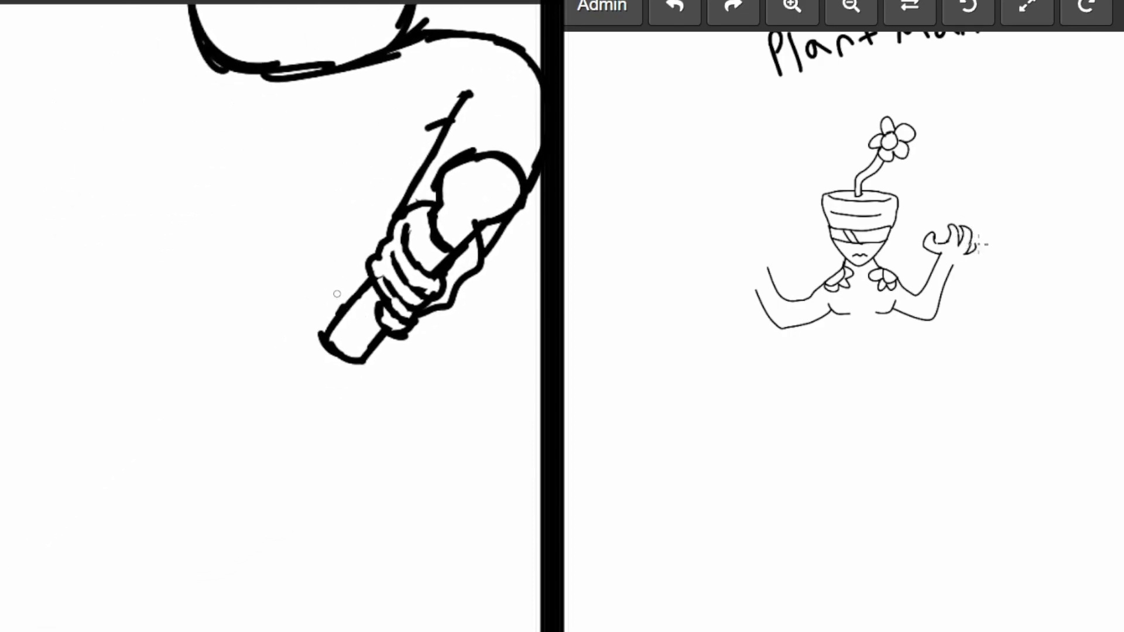
Draw a curved pointed guard at the end of Slash Man's handle and a small sprout floating above Plant Man's raised hand
mouse_move(314, 359)
mouse_down()
mouse_move(359, 417)
mouse_move(370, 376)
mouse_move(366, 408)
mouse_up()
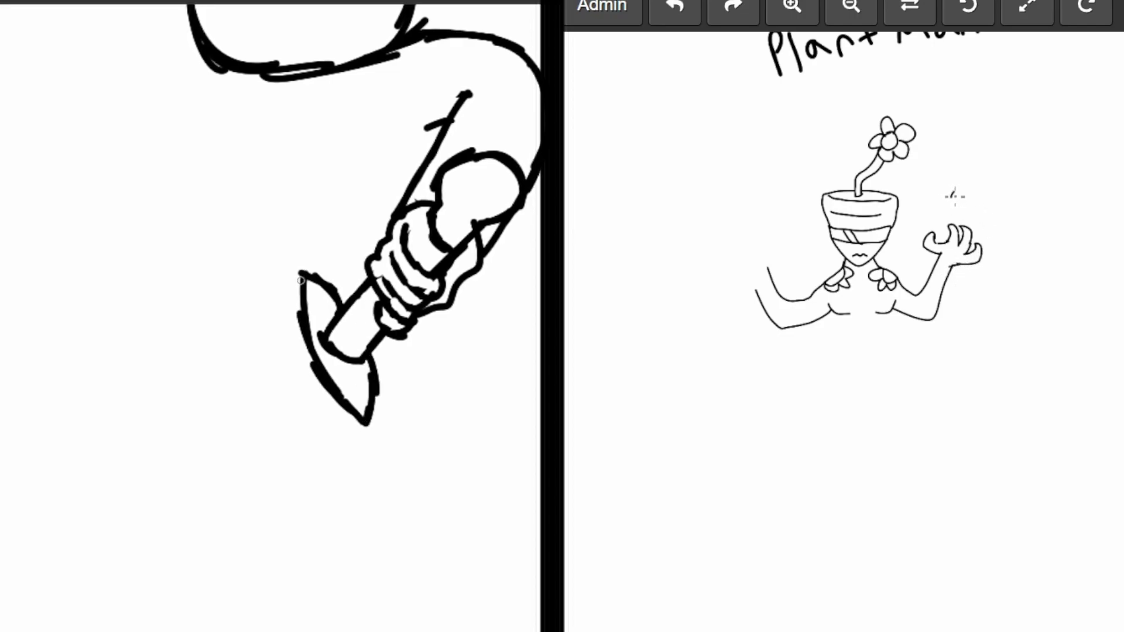
mouse_move(954, 195)
mouse_down()
mouse_move(969, 153)
mouse_move(957, 169)
mouse_up()
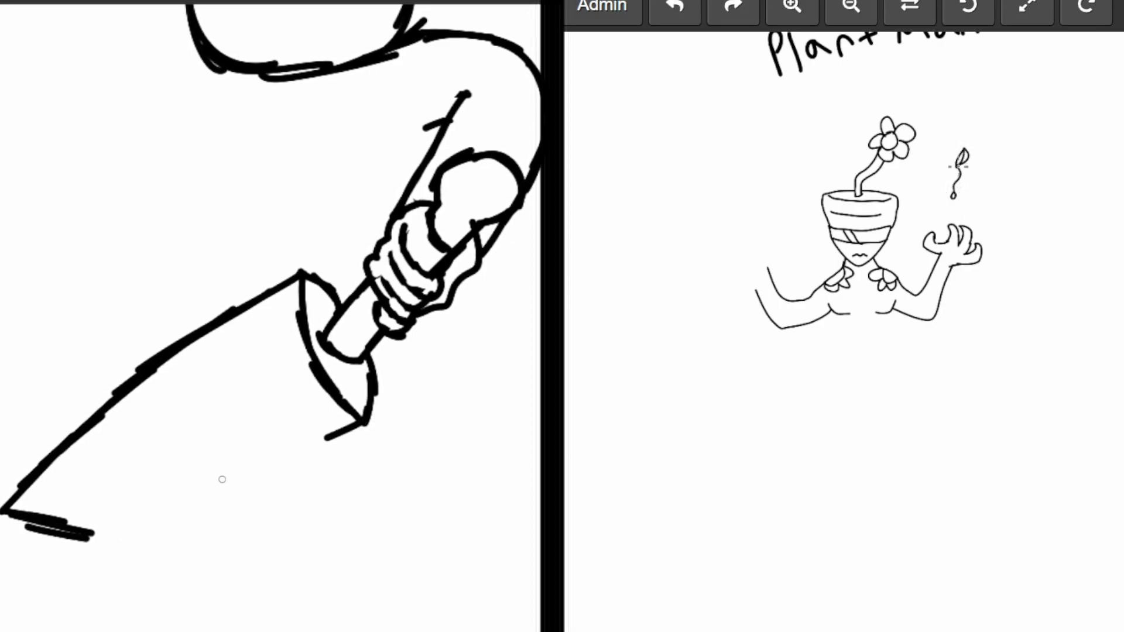
drag(327, 437, 216, 487)
drag(307, 446, 238, 486)
key(ctrl+z)
key(ctrl+z)
key(ctrl+z)
drag(363, 422, 248, 490)
drag(316, 453, 197, 521)
drag(260, 482, 170, 536)
drag(219, 510, 158, 546)
key(ctrl+z)
key(ctrl+z)
key(ctrl+z)
key(ctrl+z)
key(ctrl+z)
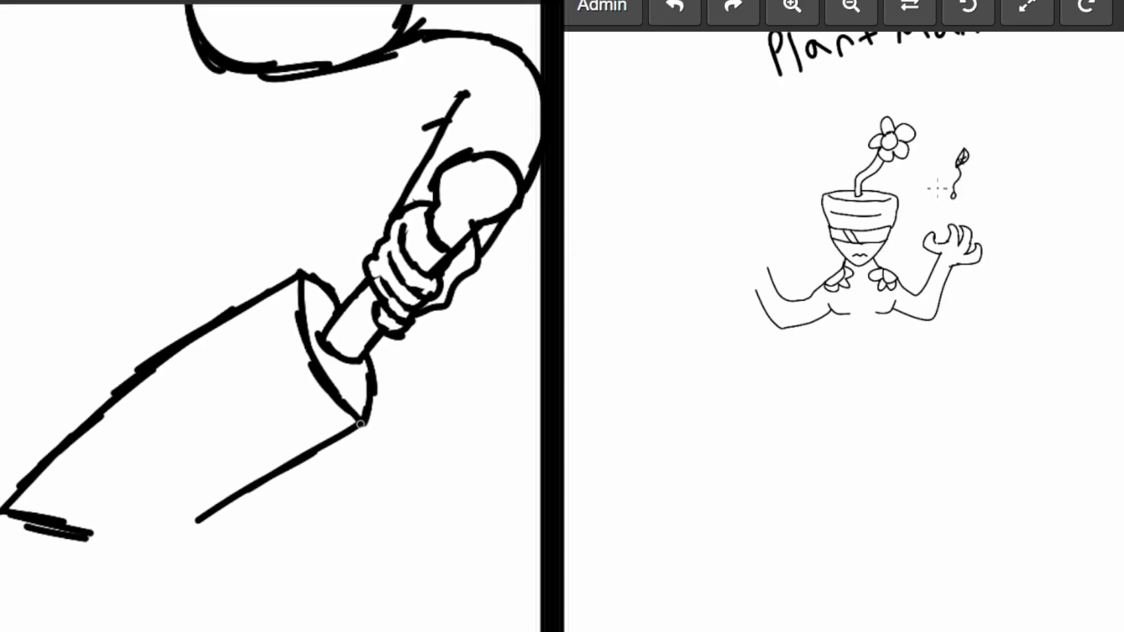
Draw the curved lower edge of Slash Man's blade from the guard's lower point to the blade tip
drag(363, 423, 216, 490)
drag(291, 455, 151, 519)
drag(211, 491, 98, 527)
drag(123, 527, 68, 522)
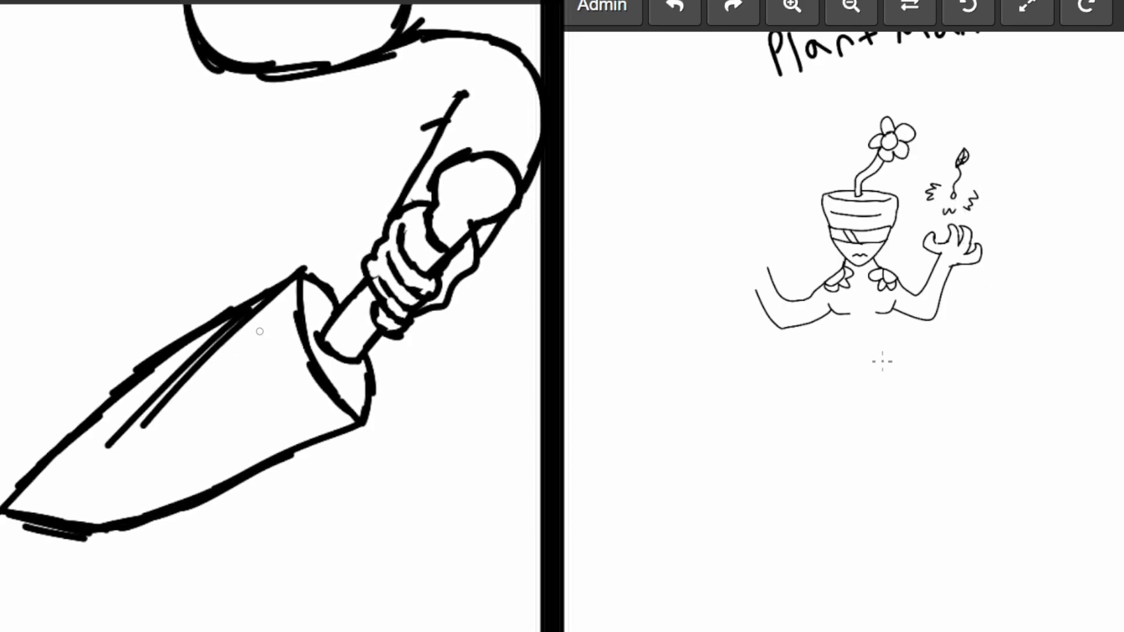
Redraw the upper edge of Slash Man's blade along a slightly straighter inner line down to the tip
drag(92, 436, 205, 338)
drag(68, 461, 103, 425)
drag(32, 492, 86, 434)
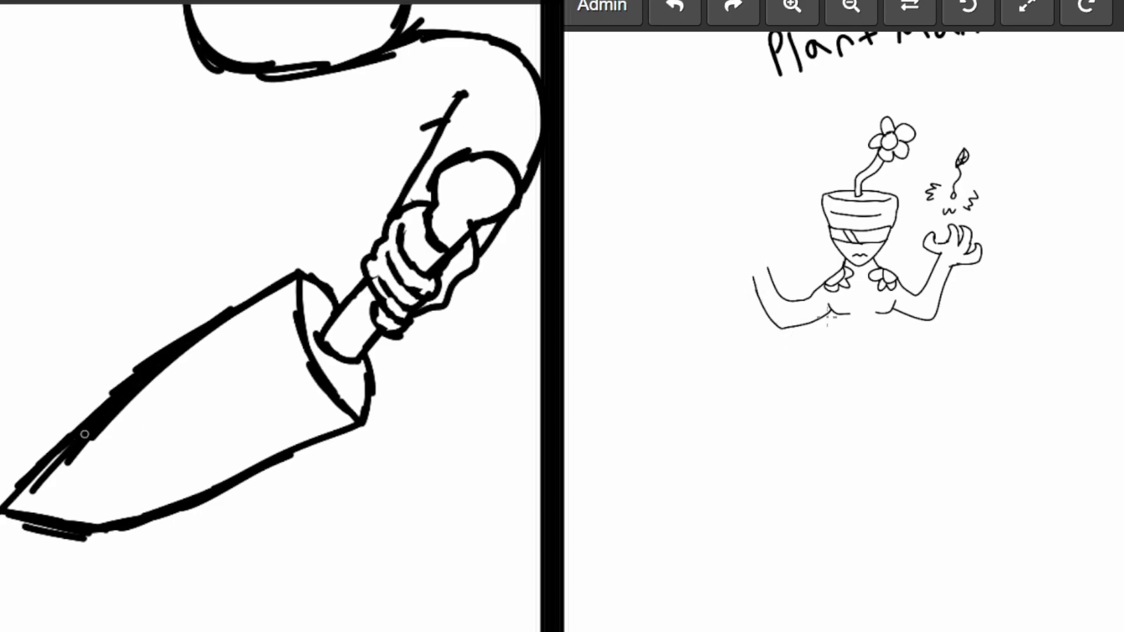
drag(18, 509, 87, 431)
drag(41, 487, 206, 337)
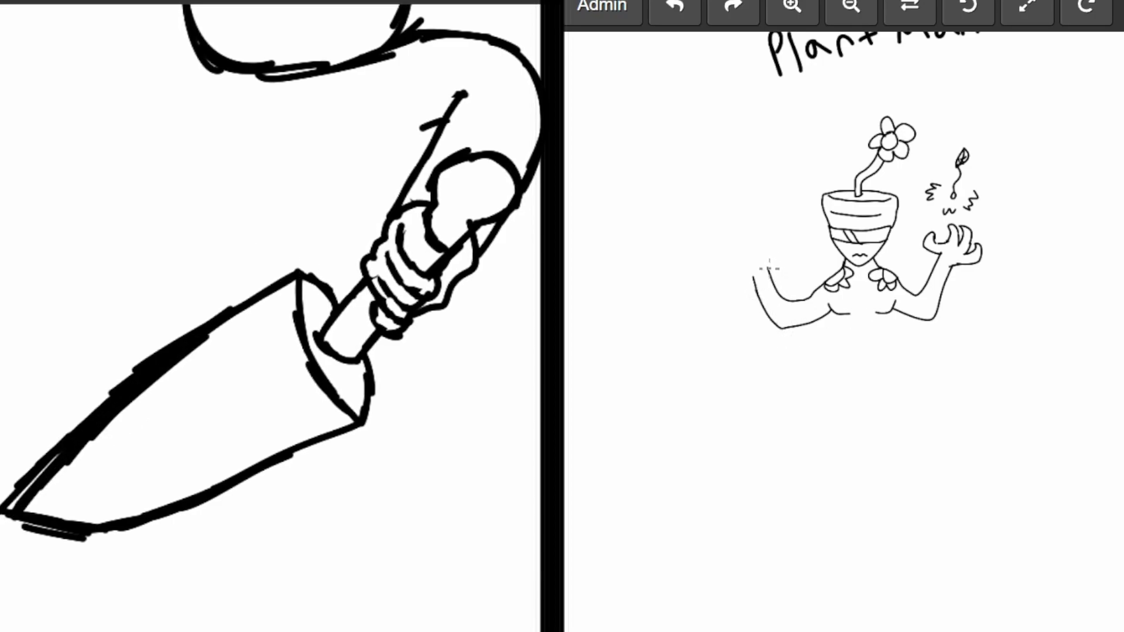
Draw Plant Man's second raised hand with curled fingers and a palm joined to the wrist
mouse_move(773, 244)
mouse_down()
mouse_move(759, 255)
mouse_move(750, 236)
mouse_move(752, 249)
mouse_move(737, 241)
mouse_up()
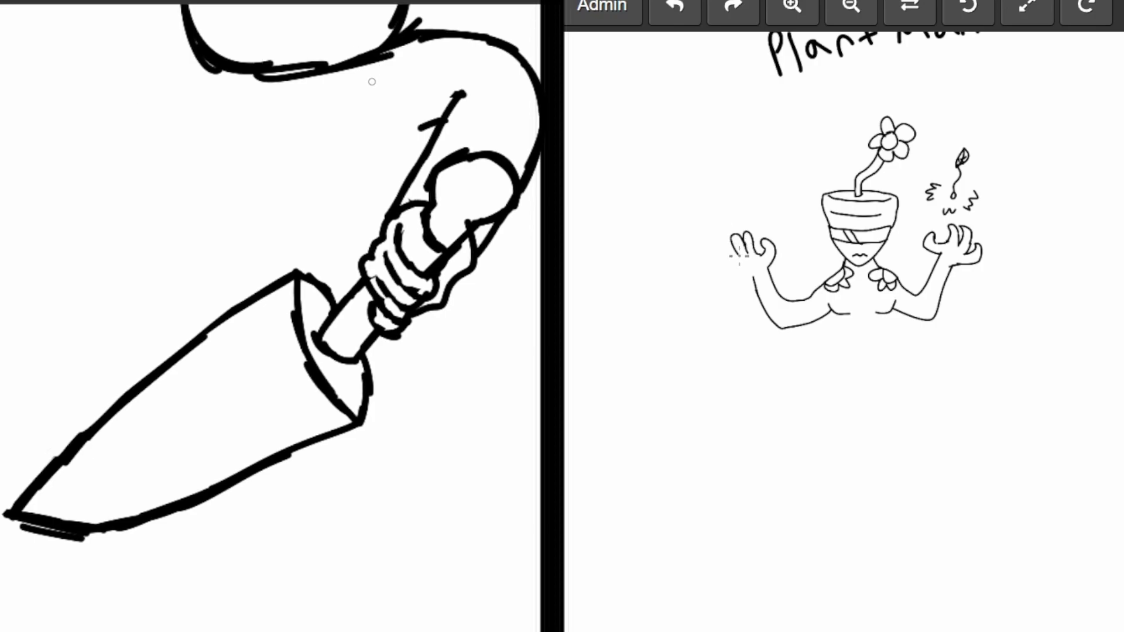
drag(724, 258, 754, 283)
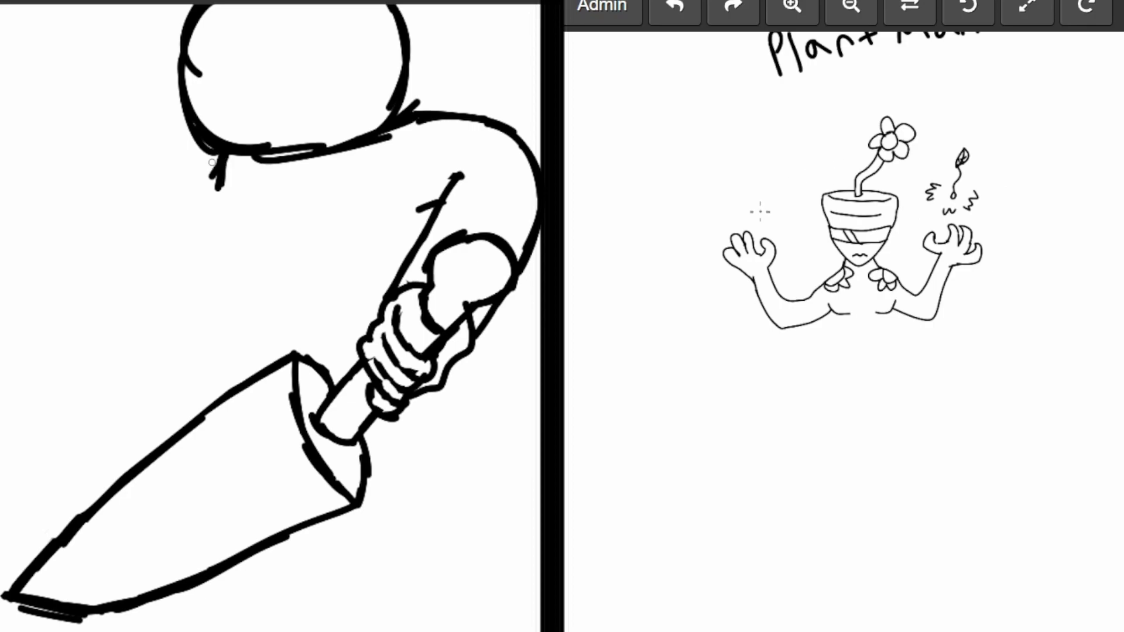
Sketch Slash Man's other upper arm and curved elbow, and draw a thin stem with a seed above Plant Man's second hand
mouse_move(218, 157)
mouse_down()
mouse_move(200, 194)
mouse_move(211, 193)
mouse_move(187, 204)
mouse_move(161, 264)
mouse_up()
click(744, 206)
drag(195, 341, 138, 356)
drag(169, 350, 107, 350)
drag(744, 206, 745, 174)
drag(139, 356, 85, 314)
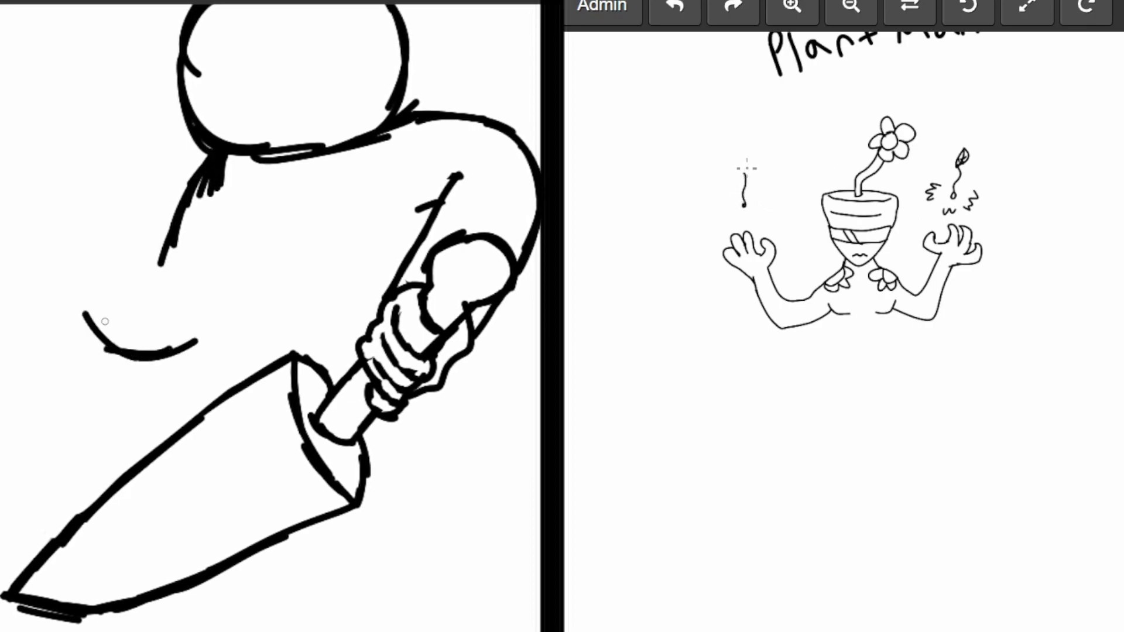
drag(746, 168, 749, 164)
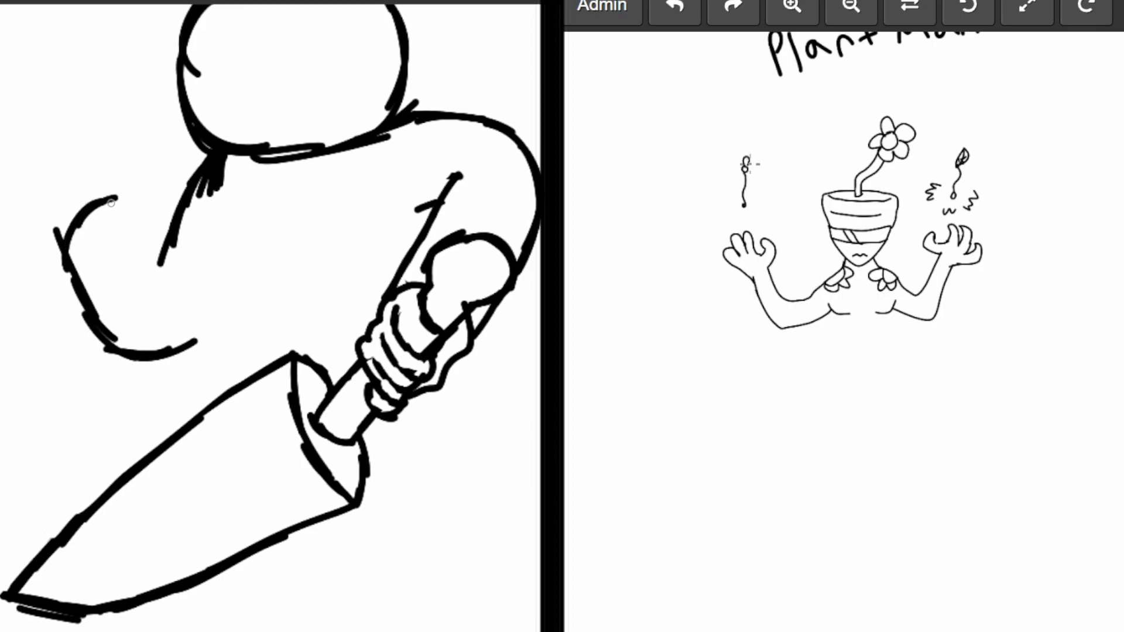
Complete the inner outline of Slash Man's bent arm and add petals to the small flower floating above Plant Man's hand
drag(115, 199, 140, 223)
drag(749, 164, 755, 168)
drag(140, 223, 161, 248)
drag(755, 168, 749, 173)
drag(158, 249, 164, 325)
drag(749, 173, 737, 166)
drag(72, 332, 56, 285)
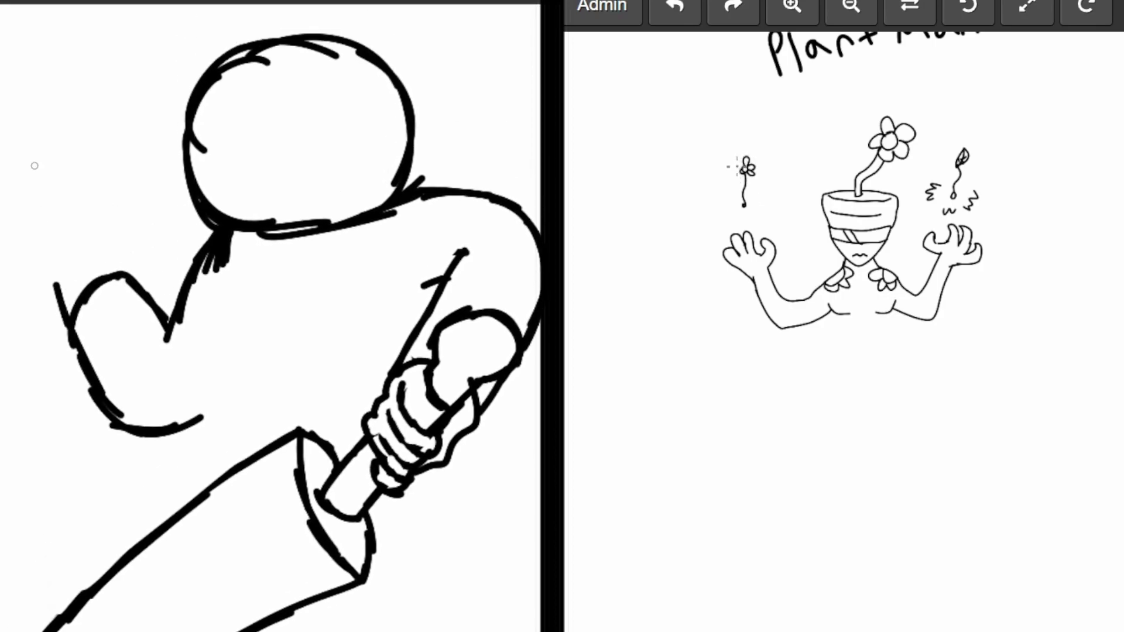
Extend a long straight edge up from Slash Man's bent elbow and finish the petals of Plant Man's floating flower
drag(34, 165, 58, 288)
drag(736, 167, 744, 165)
drag(65, 324, 13, 114)
drag(42, 249, 1, 77)
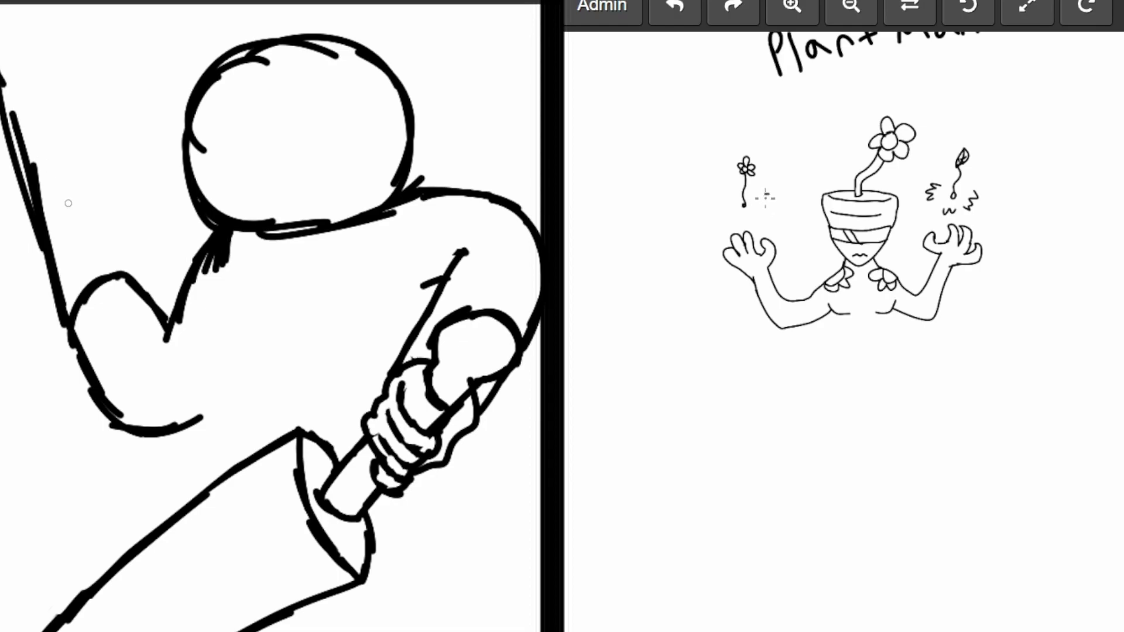
Add jagged energy marks around Plant Man's floating flower and a pointed spike on the outside of Slash Man's raised forearm
mouse_move(765, 198)
mouse_down()
mouse_move(772, 207)
mouse_move(755, 205)
mouse_move(747, 222)
mouse_move(758, 217)
mouse_up()
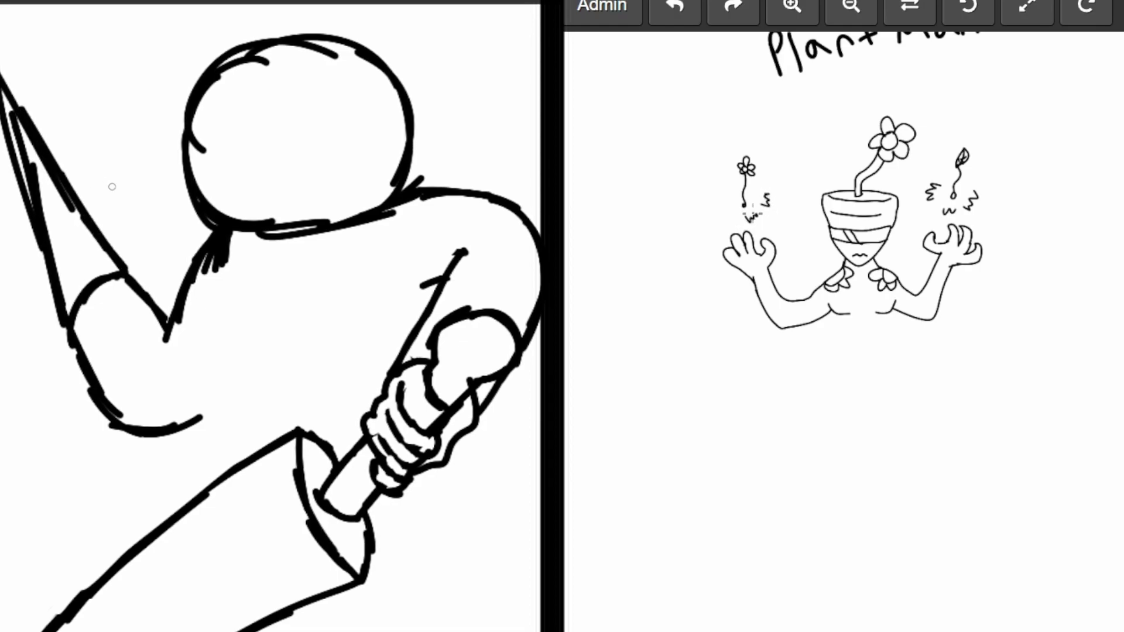
mouse_move(731, 182)
mouse_down()
mouse_move(721, 189)
mouse_move(735, 219)
mouse_up()
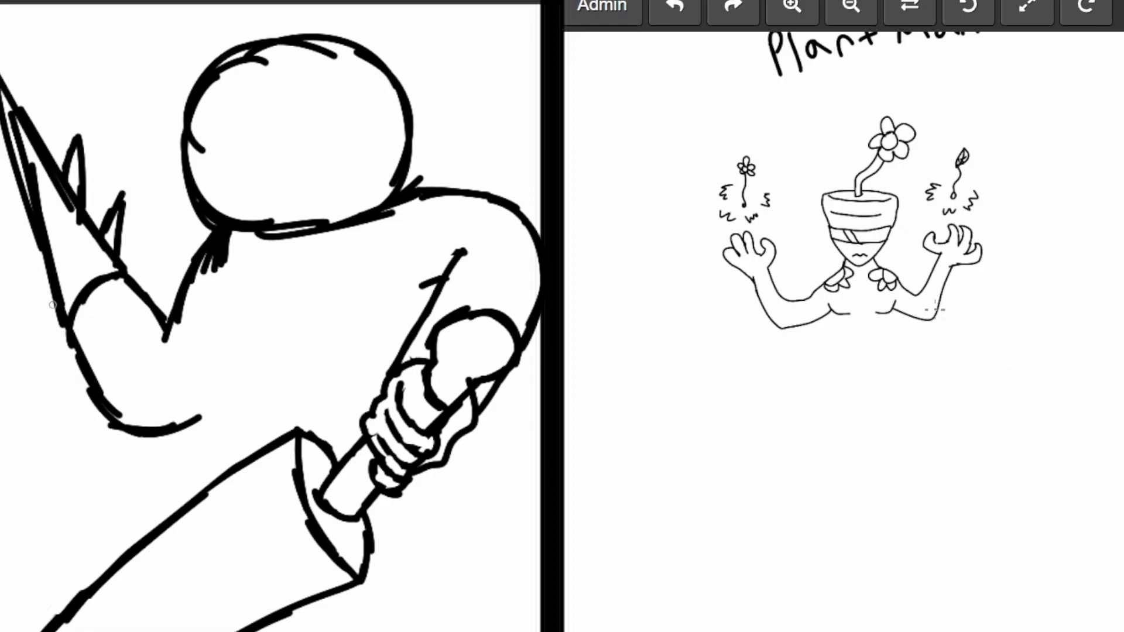
drag(56, 318, 26, 301)
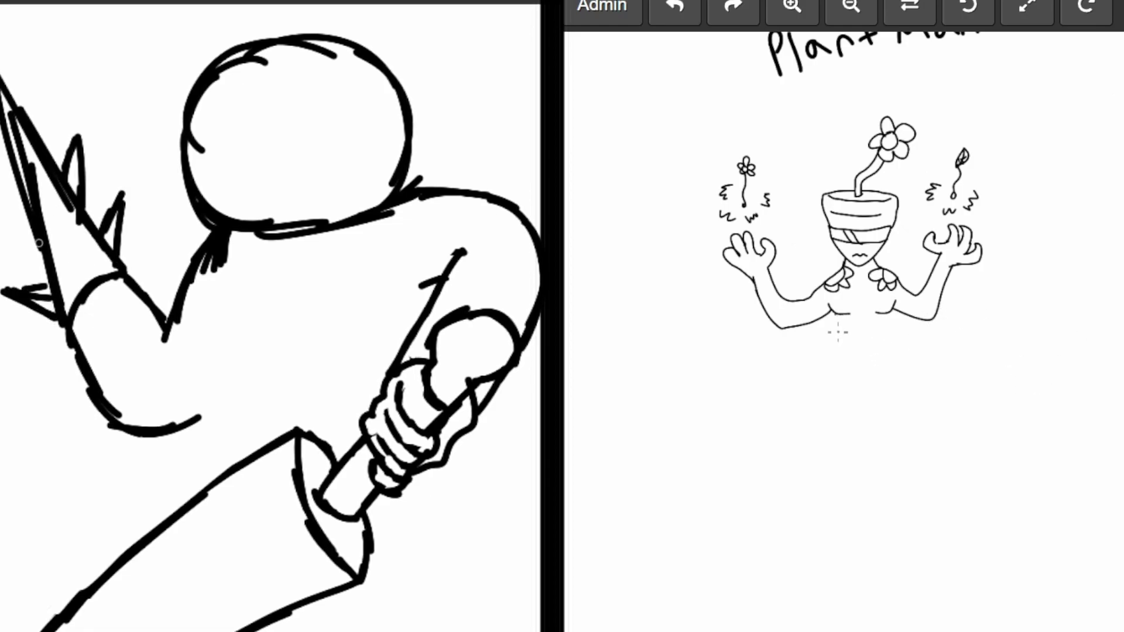
Draw both sides of Plant Man's narrow torso, redoing uneven strokes, and close it with a waist line
drag(836, 315, 838, 345)
key(ctrl+z)
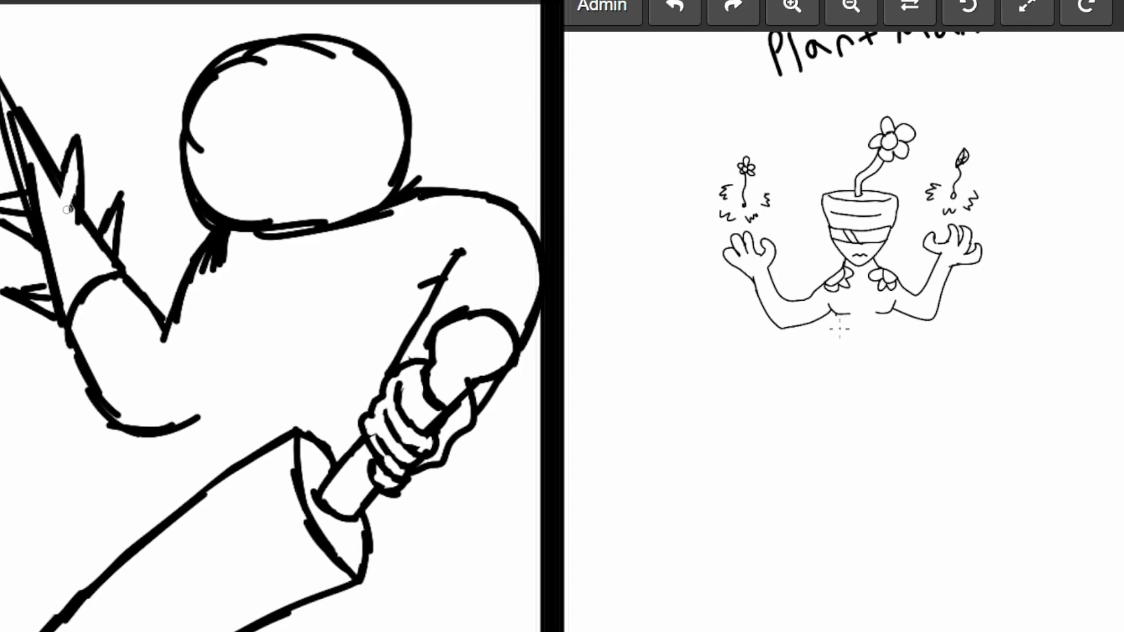
drag(836, 315, 852, 358)
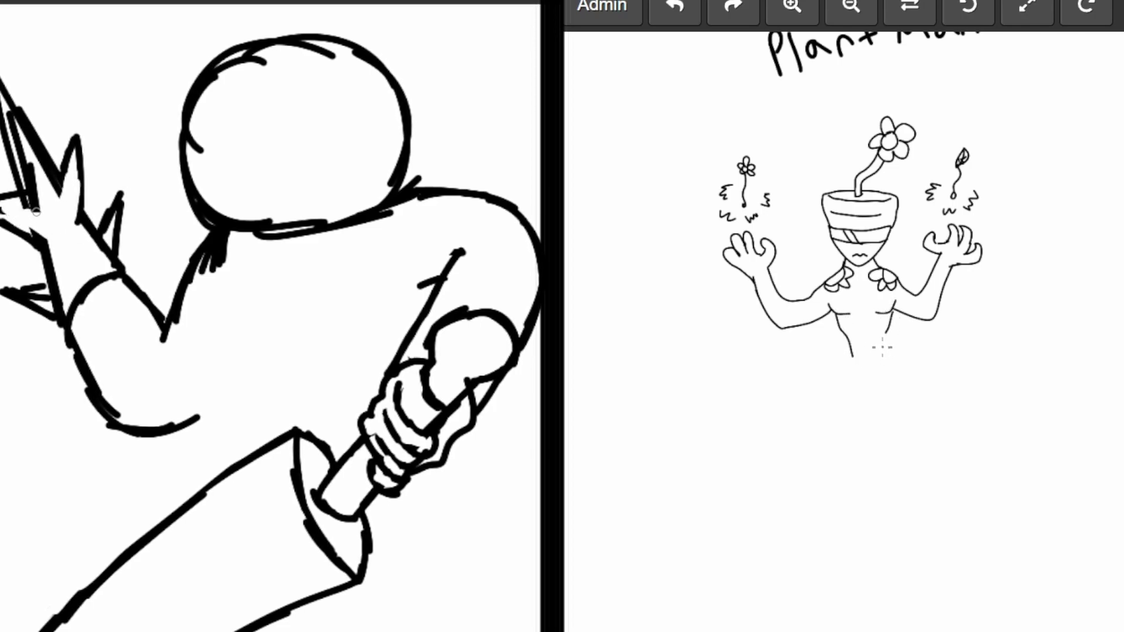
key(ctrl+z)
drag(890, 319, 885, 356)
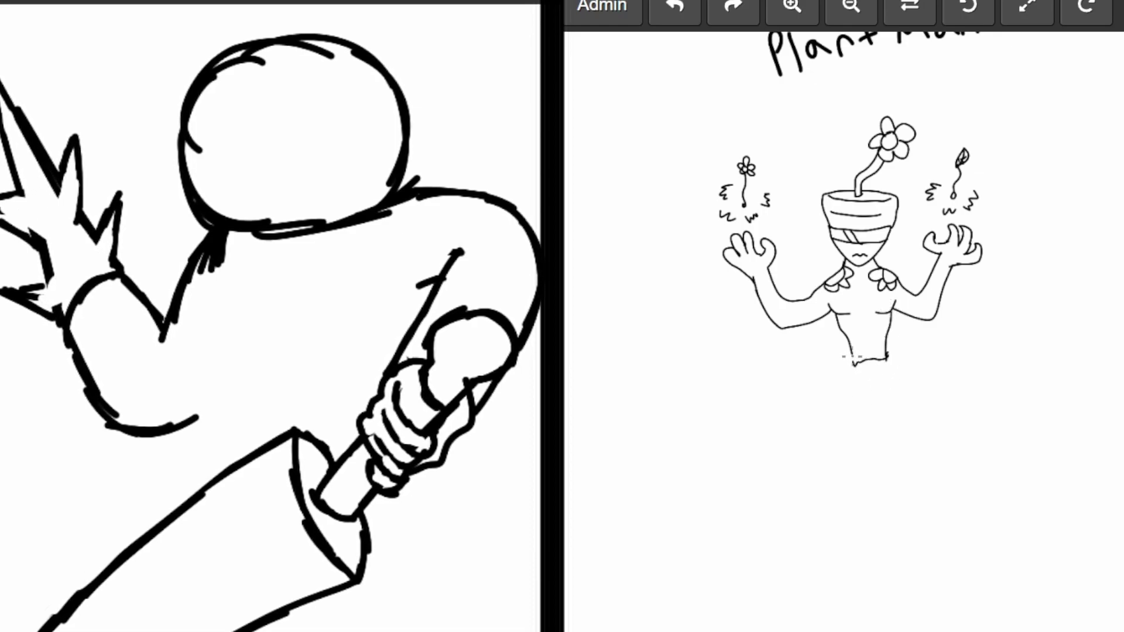
mouse_move(853, 365)
mouse_down()
mouse_move(794, 453)
mouse_move(718, 459)
mouse_move(688, 420)
mouse_move(705, 366)
mouse_move(705, 310)
mouse_move(697, 319)
mouse_move(661, 433)
mouse_move(695, 491)
mouse_move(734, 505)
mouse_move(820, 494)
mouse_move(747, 597)
mouse_move(689, 597)
mouse_move(682, 591)
mouse_move(728, 603)
mouse_move(784, 577)
mouse_move(834, 536)
mouse_move(862, 480)
mouse_move(900, 471)
mouse_move(947, 463)
mouse_move(1071, 539)
mouse_move(1115, 514)
mouse_move(1106, 495)
mouse_move(1077, 521)
mouse_move(1021, 488)
mouse_move(995, 436)
mouse_move(998, 404)
mouse_move(1071, 272)
mouse_move(1058, 242)
mouse_move(1050, 275)
mouse_move(970, 389)
mouse_move(881, 357)
mouse_up()
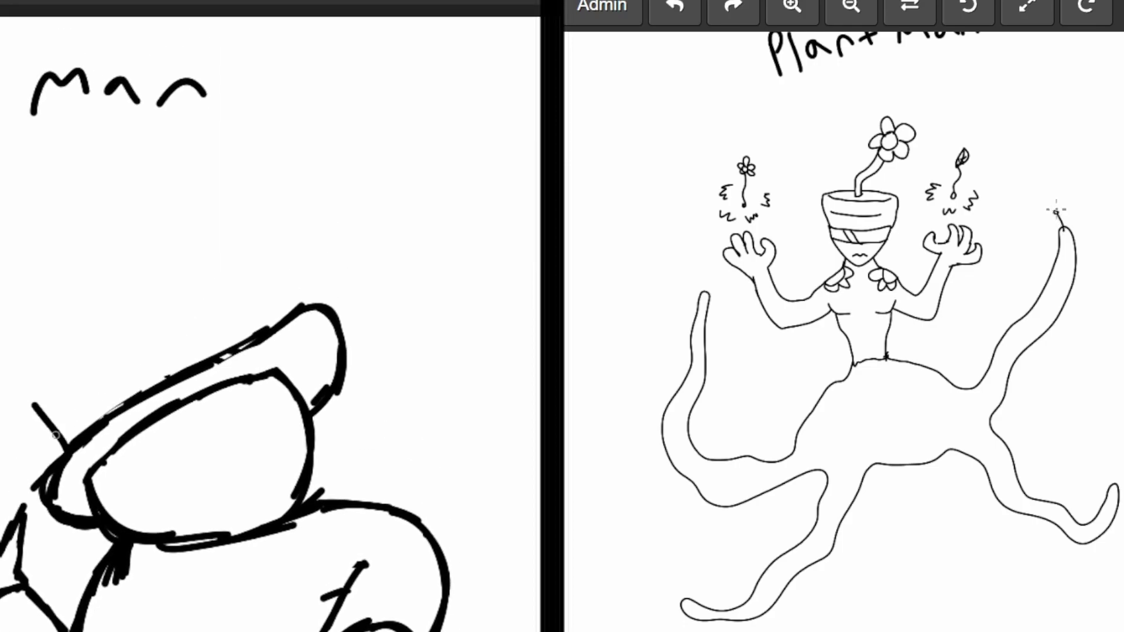
Add small stemmed flowers to Plant Man's two upper tentacles, the middle and right side of the lower body, and the lower-left tentacle
drag(1054, 209, 1053, 212)
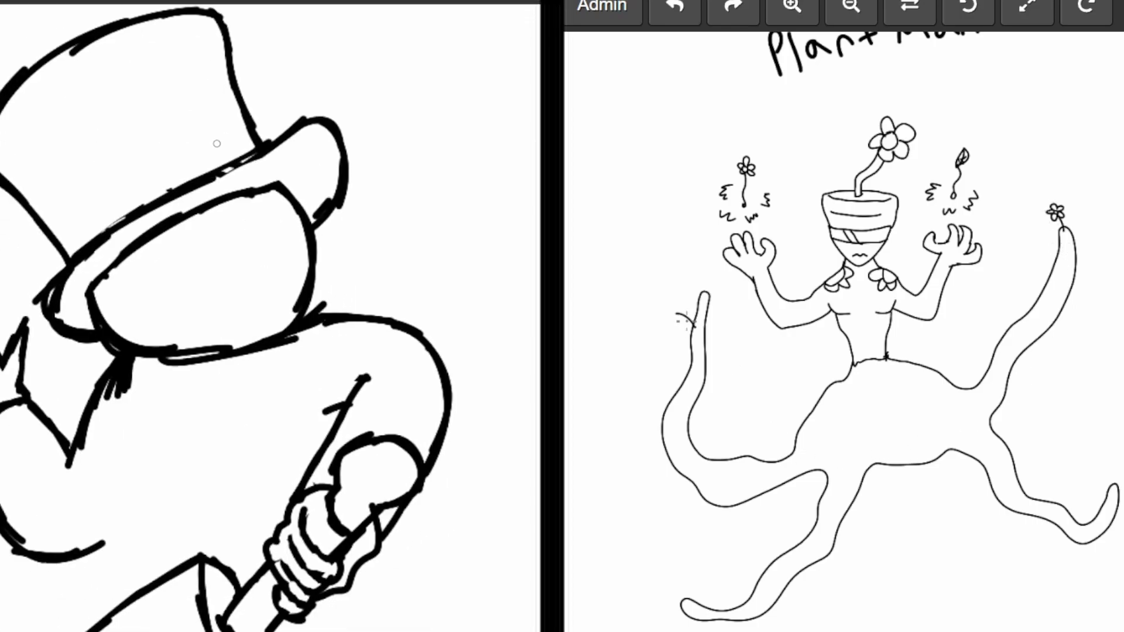
mouse_move(694, 326)
mouse_down()
mouse_move(670, 304)
mouse_move(674, 321)
mouse_move(660, 317)
mouse_move(671, 314)
mouse_up()
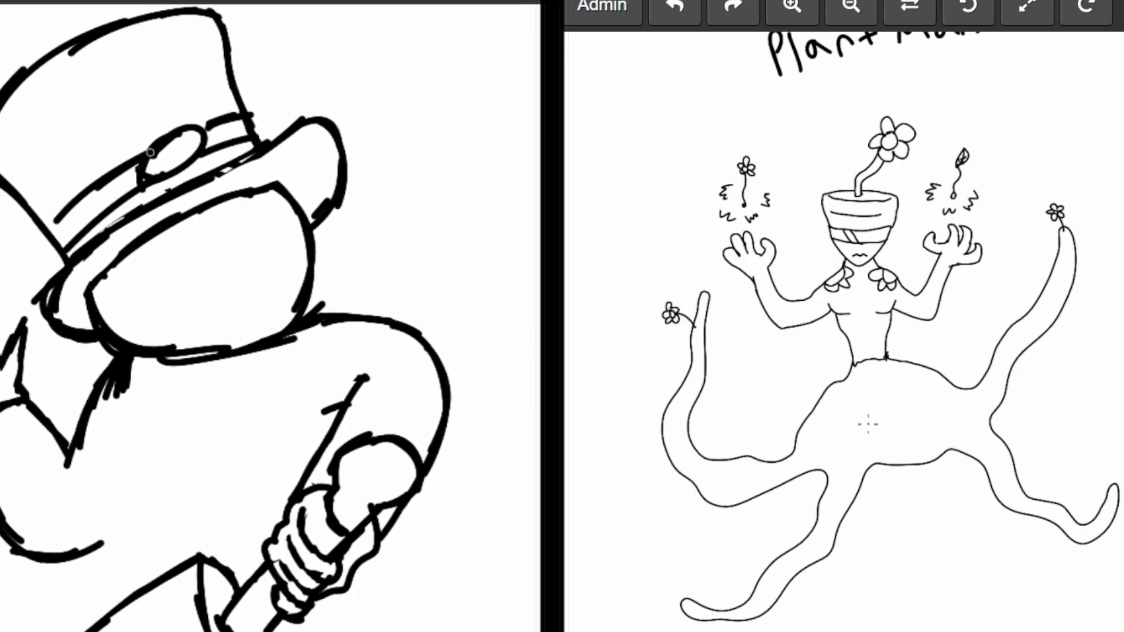
drag(864, 404, 870, 424)
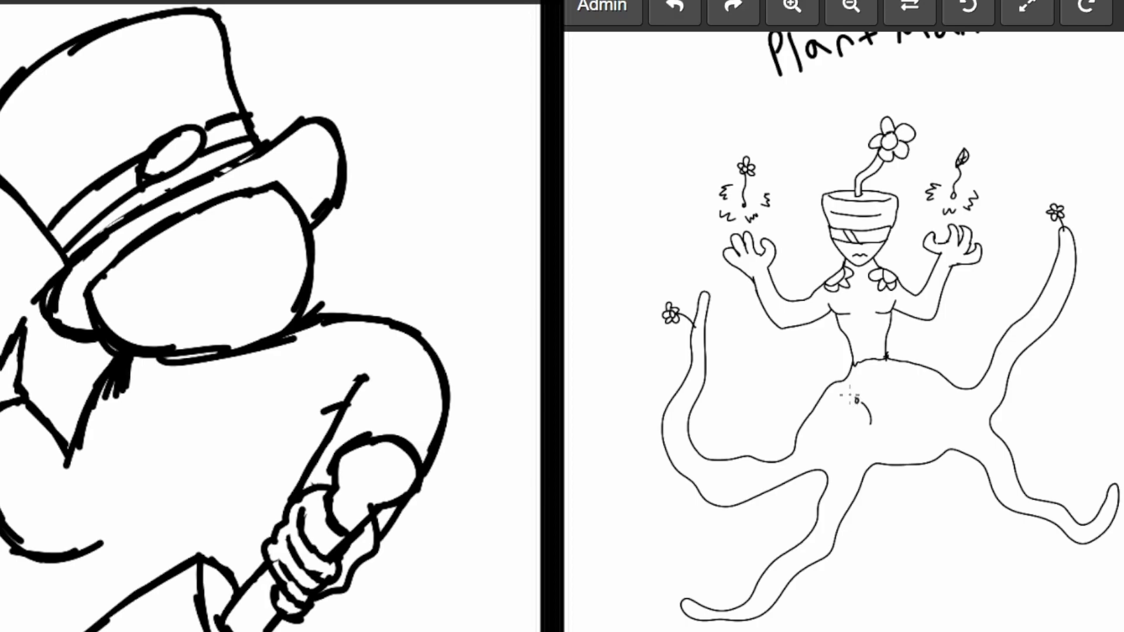
drag(863, 402, 853, 398)
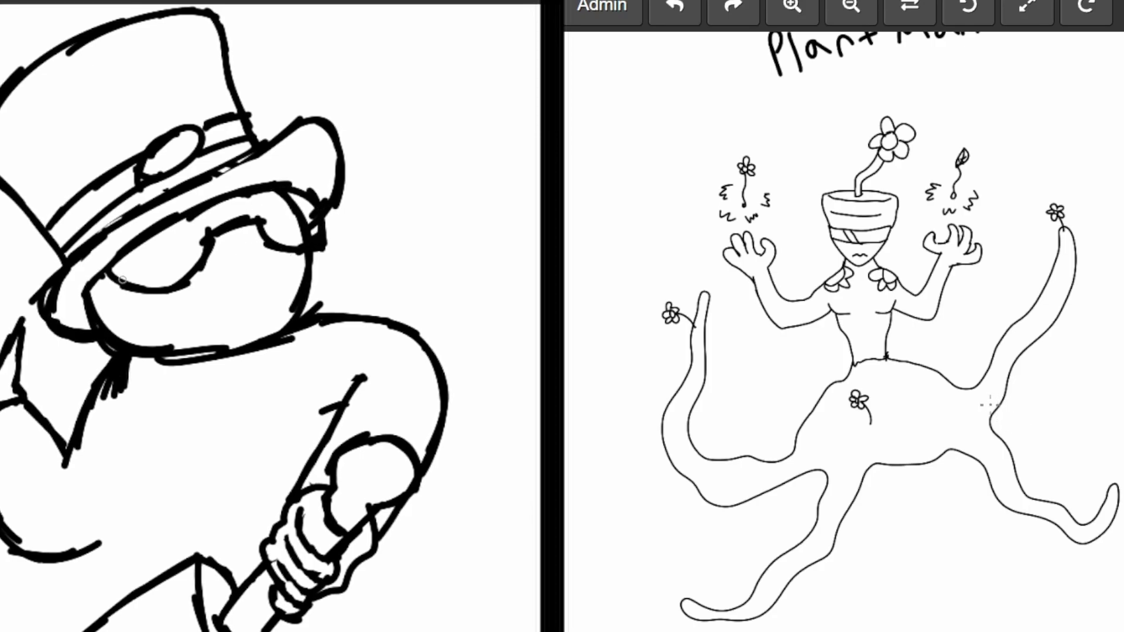
drag(990, 404, 1032, 396)
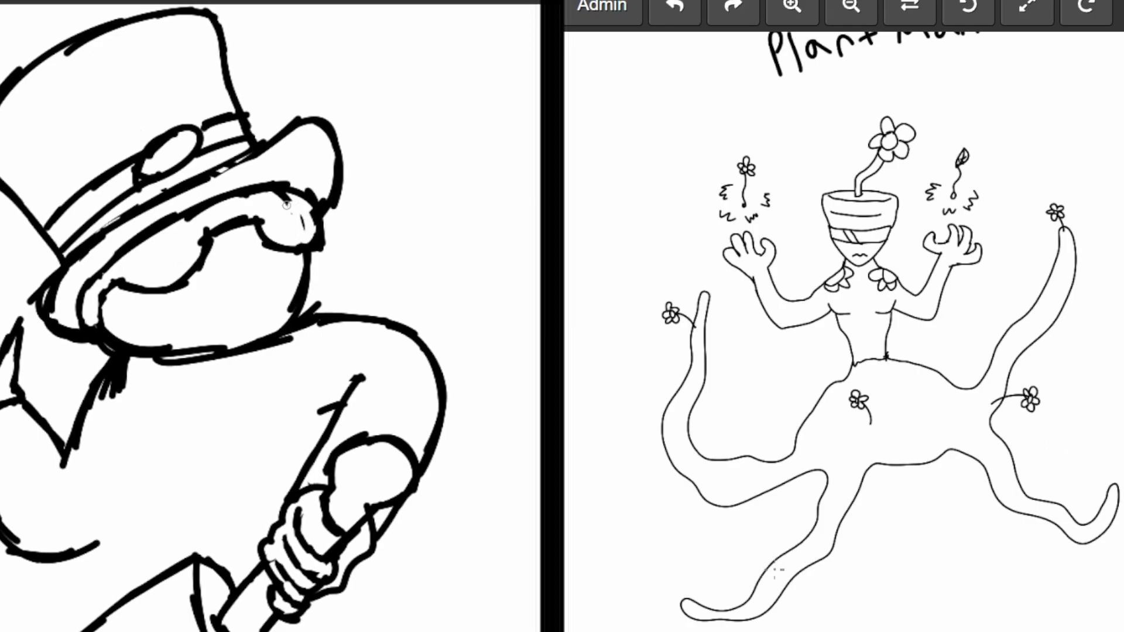
mouse_move(778, 570)
mouse_down()
mouse_move(738, 542)
mouse_move(759, 551)
mouse_move(750, 542)
mouse_up()
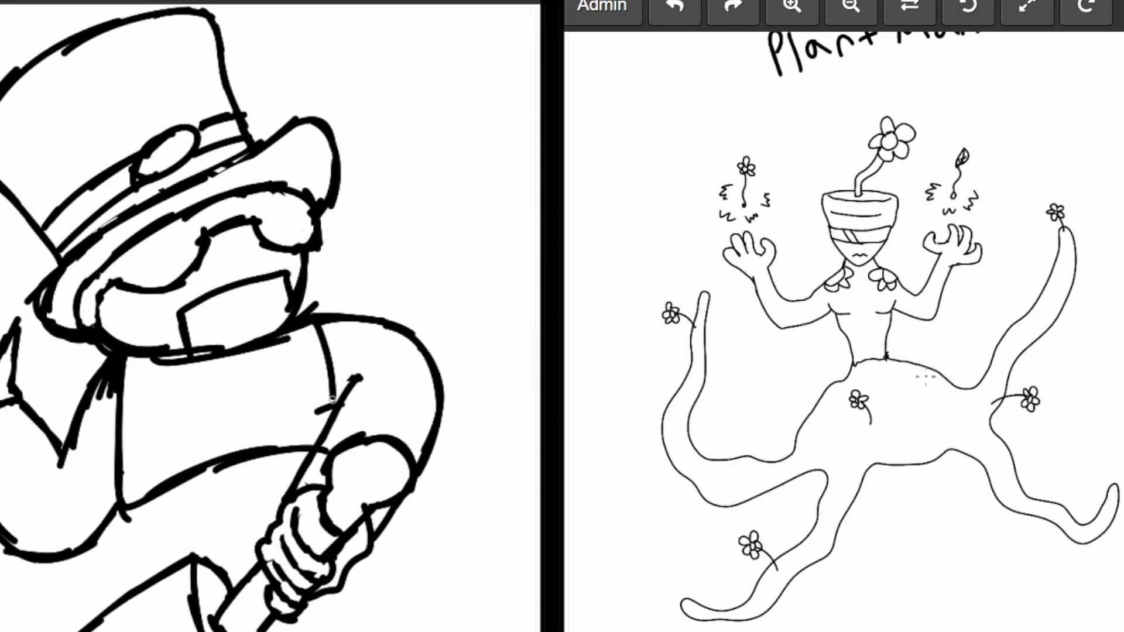
Draw two larger stemmed flowers, one growing from the top of Plant Man's lower body and one beside the left tentacle
drag(928, 380, 949, 338)
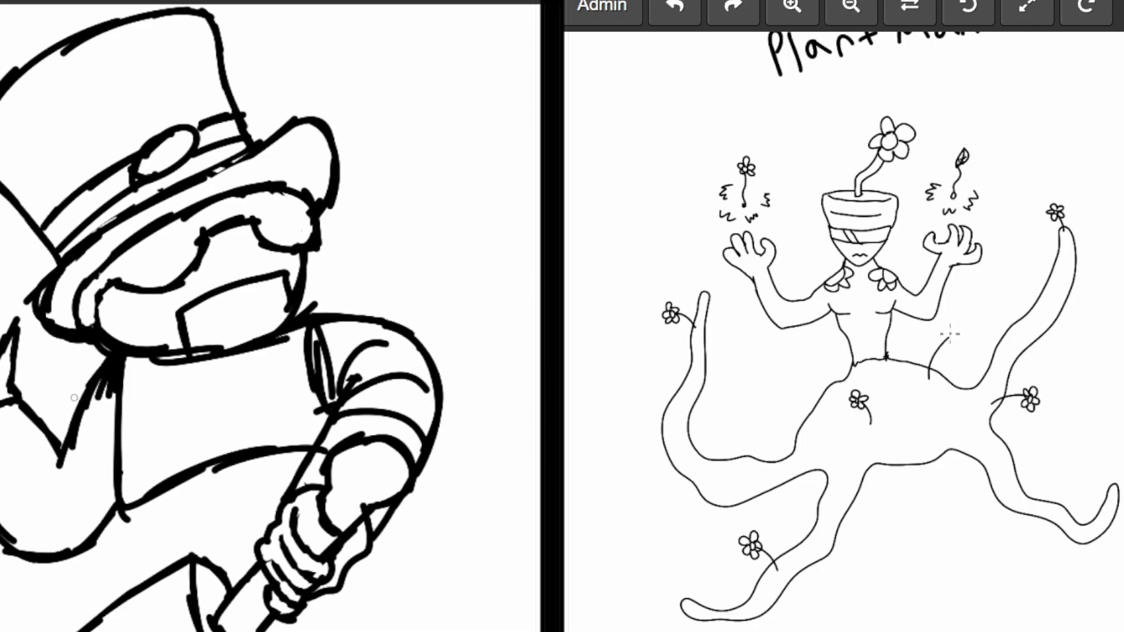
mouse_move(950, 335)
mouse_down()
mouse_move(960, 323)
mouse_move(968, 333)
mouse_move(960, 349)
mouse_move(942, 329)
mouse_up()
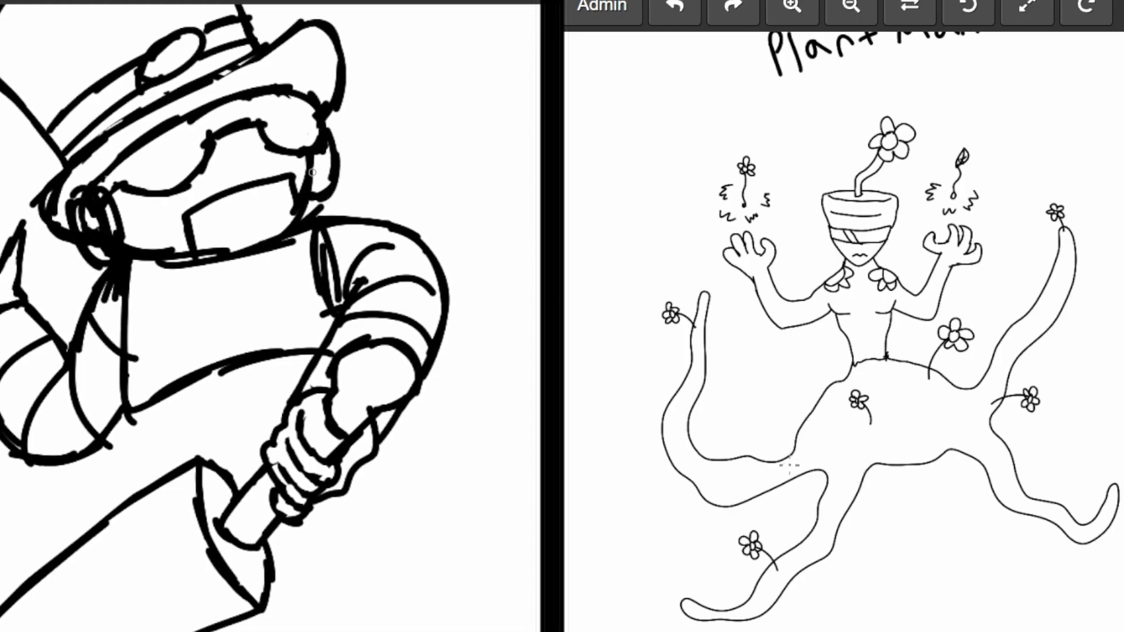
drag(781, 468, 771, 423)
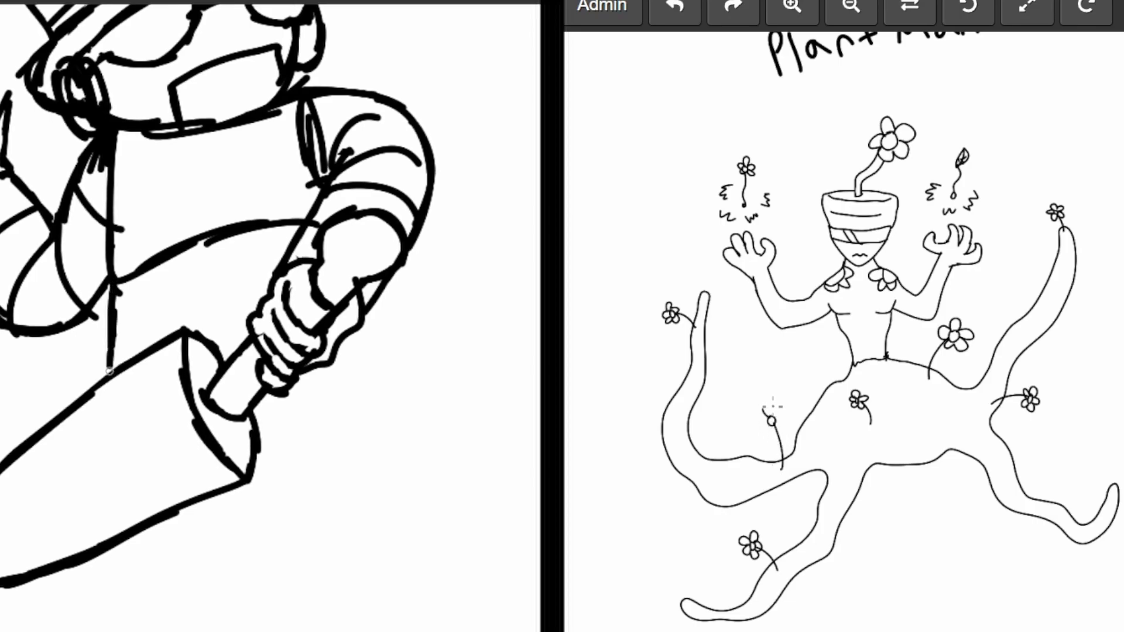
drag(772, 405, 777, 432)
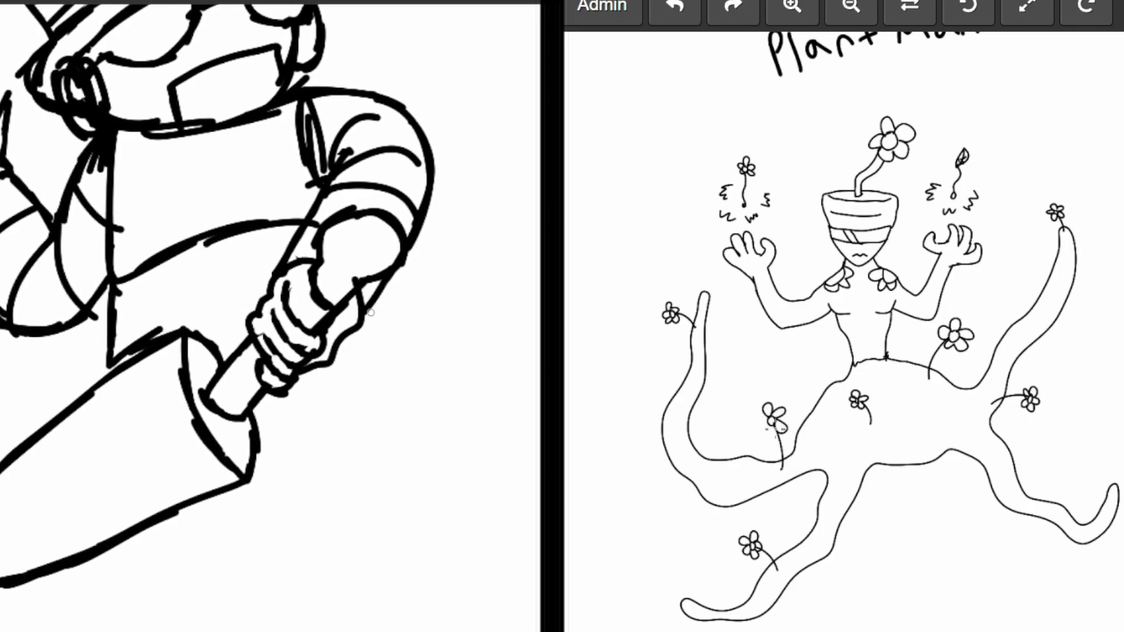
Outline the limb segment beside Slash Man's gripping hand and add a drooping flower under Plant Man's lower body
mouse_move(367, 318)
mouse_down()
mouse_move(463, 301)
mouse_move(432, 388)
mouse_up()
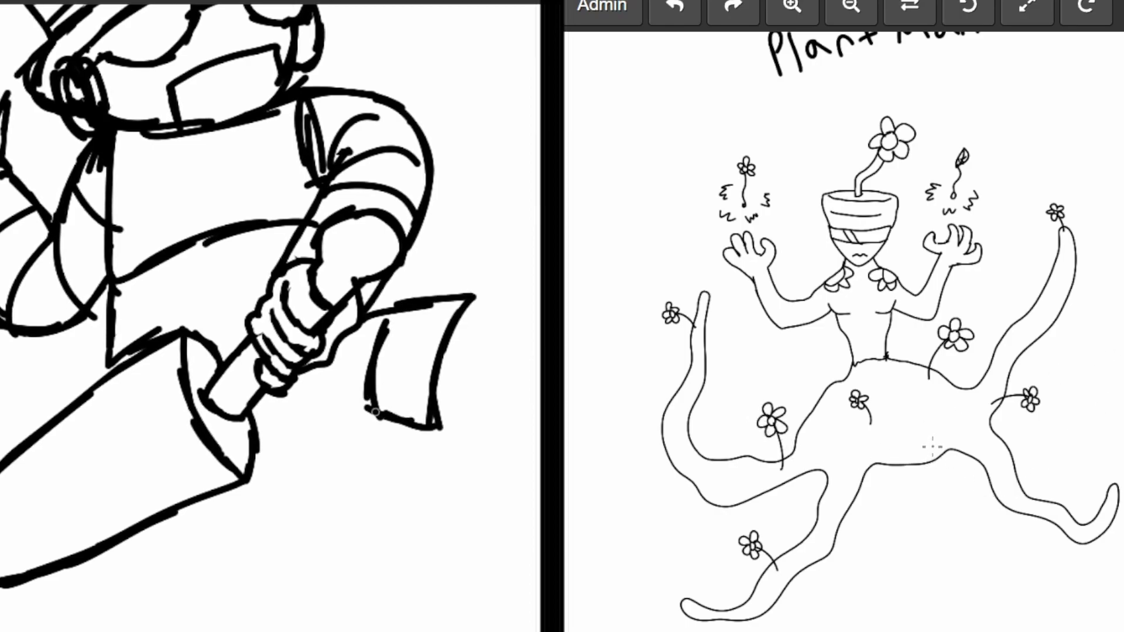
drag(934, 440, 956, 478)
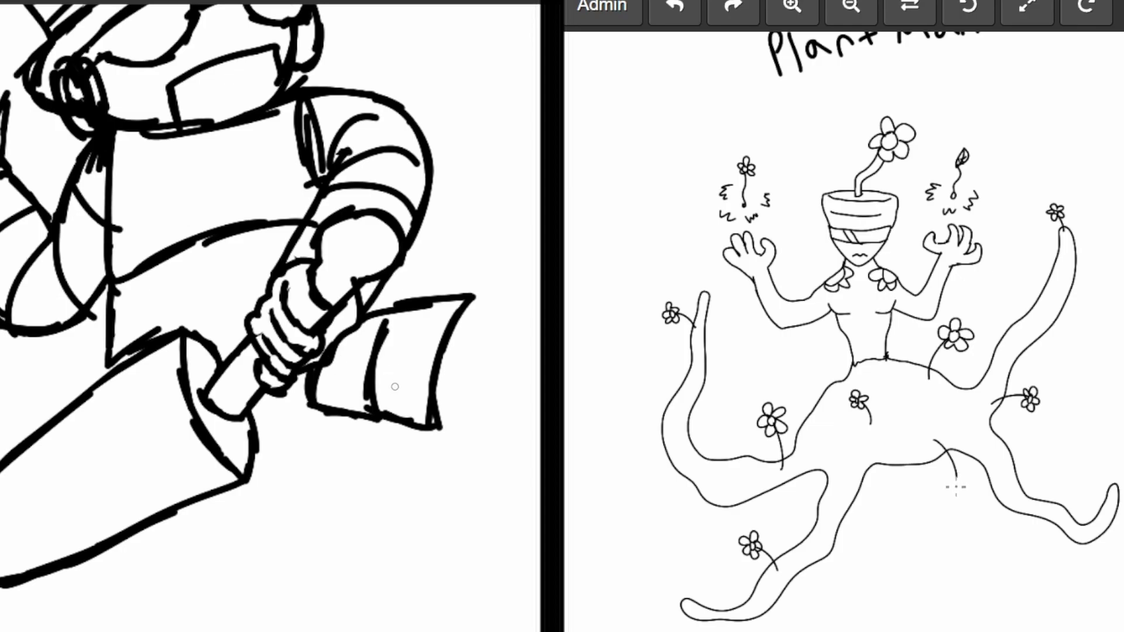
mouse_move(975, 483)
mouse_down()
mouse_move(951, 492)
mouse_move(957, 478)
mouse_up()
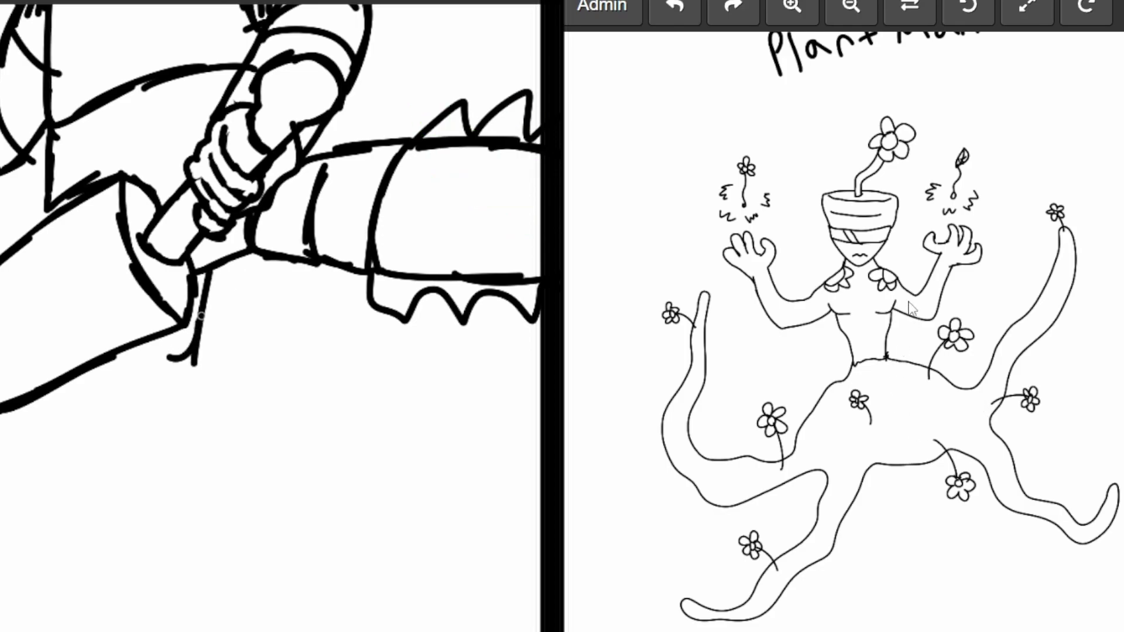
Fill Plant Man's tentacled lower body with light green, and try an olive-brown fill on his torso before undoing it
click(889, 410)
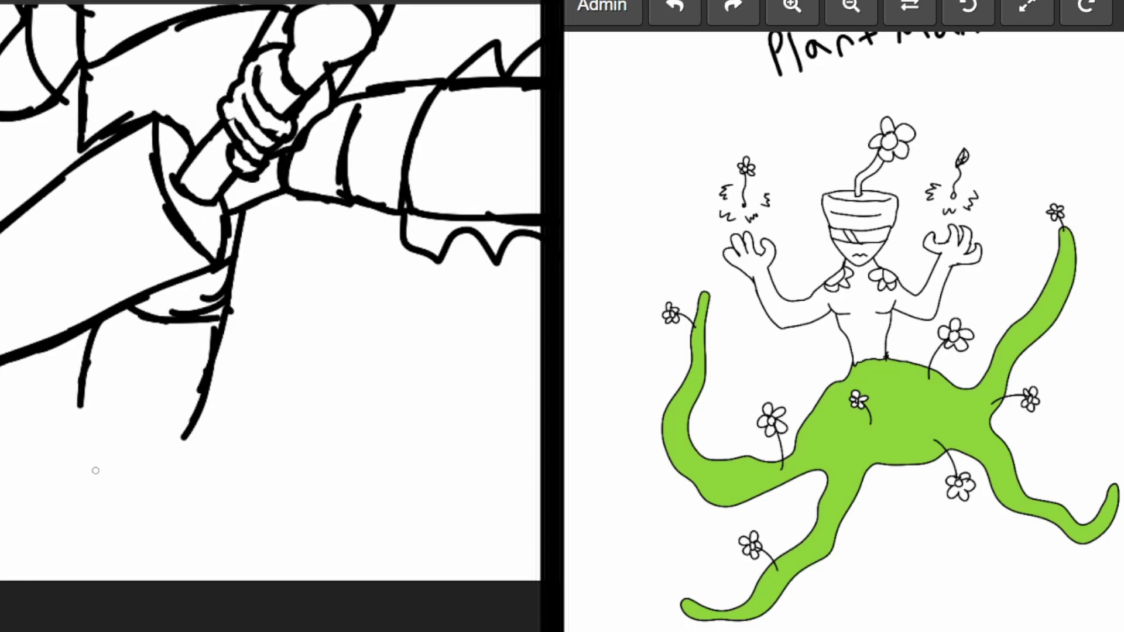
click(871, 358)
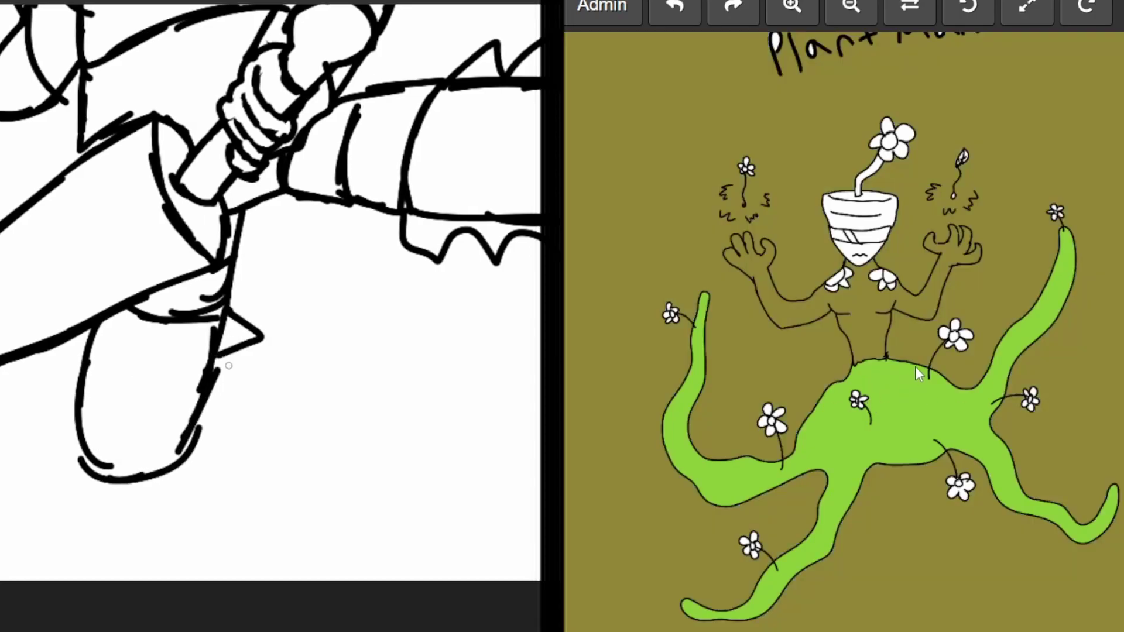
key(ctrl+z)
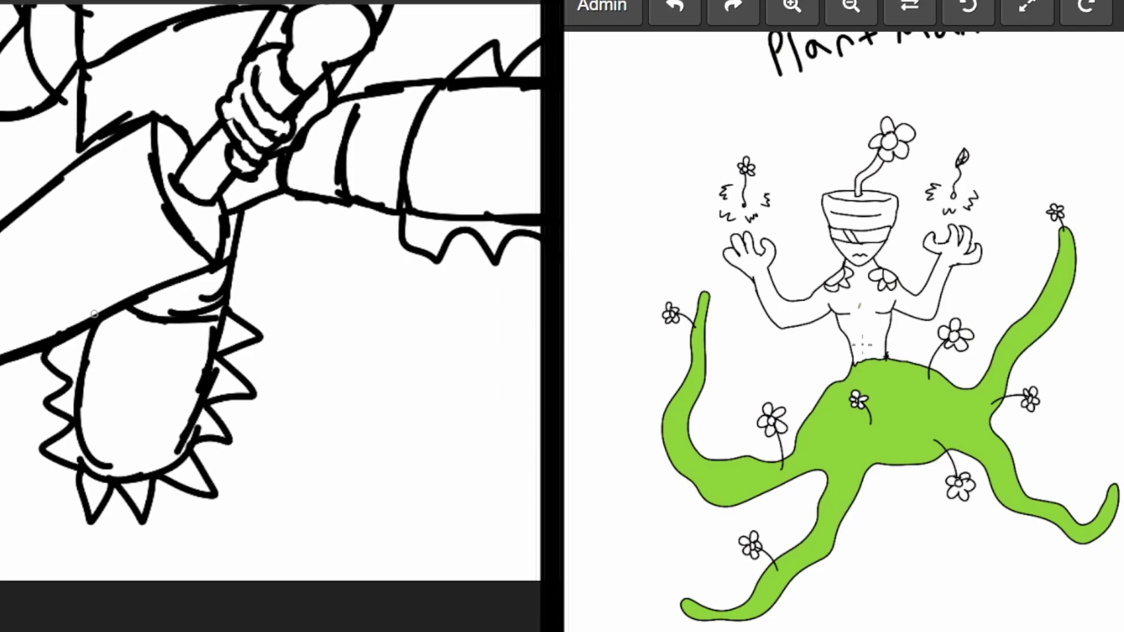
Brush olive brown over Plant Man's torso, left arm and left hand
drag(859, 307, 868, 316)
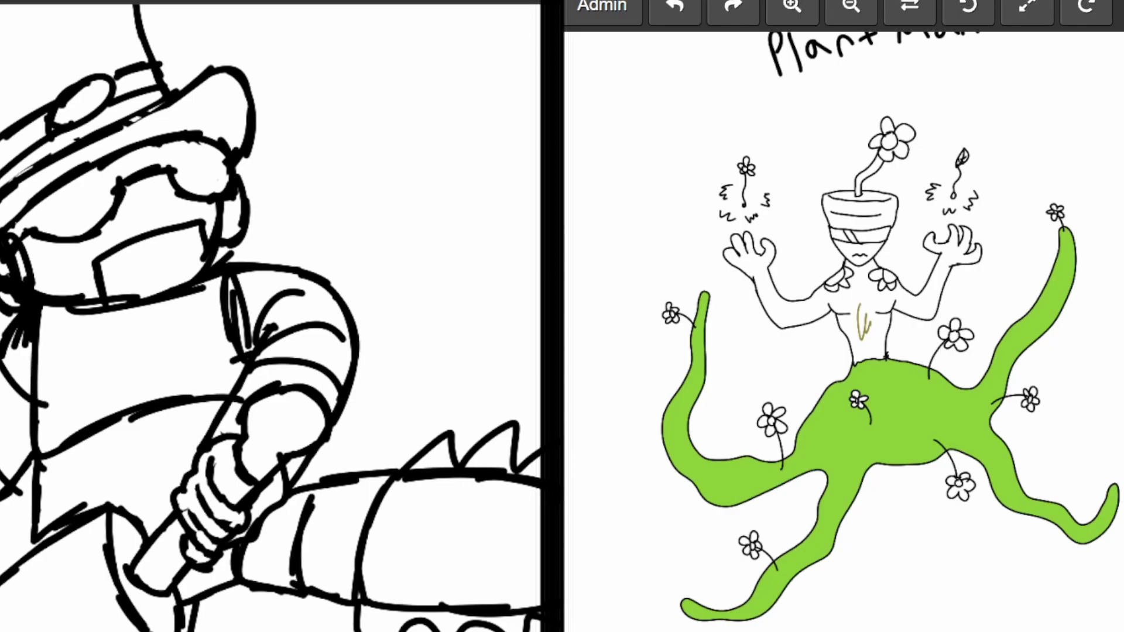
mouse_move(858, 311)
mouse_down()
mouse_move(857, 350)
mouse_move(882, 348)
mouse_move(858, 356)
mouse_move(835, 296)
mouse_move(857, 327)
mouse_move(875, 316)
mouse_move(875, 289)
mouse_move(878, 333)
mouse_move(864, 267)
mouse_move(844, 266)
mouse_move(859, 311)
mouse_move(862, 288)
mouse_move(834, 279)
mouse_move(800, 311)
mouse_move(837, 291)
mouse_move(819, 309)
mouse_move(789, 317)
mouse_move(848, 299)
mouse_move(804, 316)
mouse_move(768, 300)
mouse_move(787, 319)
mouse_move(783, 309)
mouse_move(796, 305)
mouse_move(774, 299)
mouse_move(764, 273)
mouse_move(763, 298)
mouse_move(766, 241)
mouse_move(764, 267)
mouse_move(740, 240)
mouse_move(748, 268)
mouse_move(731, 245)
mouse_move(747, 262)
mouse_move(724, 257)
mouse_move(755, 280)
mouse_up()
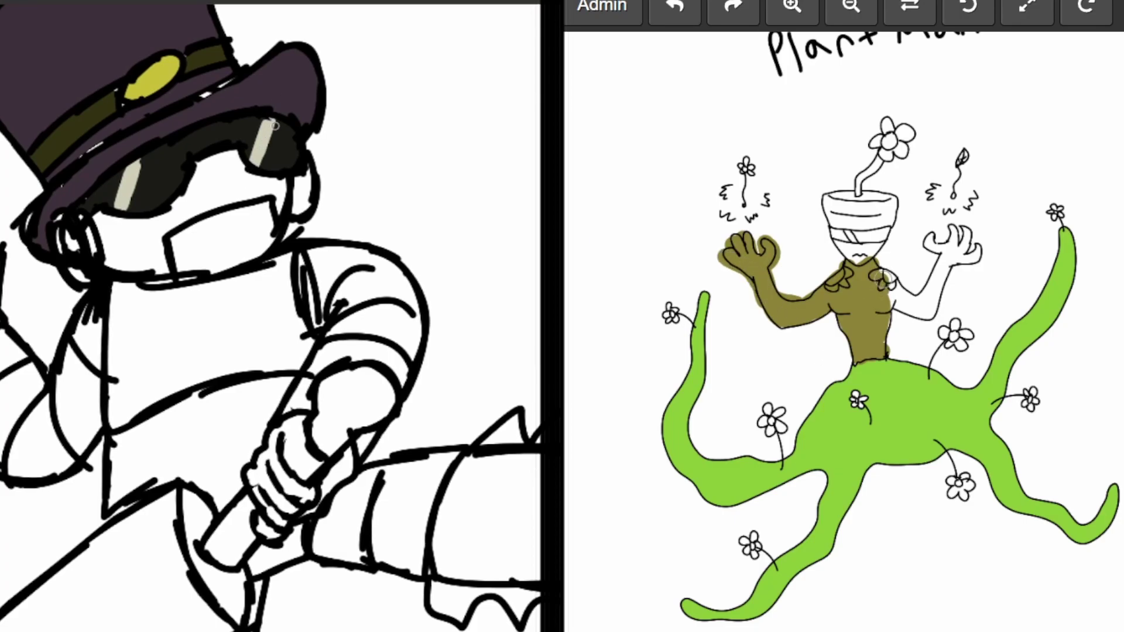
Finish Plant Man's other arm in olive brown and colour his shoulder flowers with yellow centres and magenta-purple petals
mouse_move(881, 277)
mouse_down()
mouse_move(906, 305)
mouse_move(883, 302)
mouse_move(923, 315)
mouse_move(950, 259)
mouse_move(977, 247)
mouse_move(960, 260)
mouse_move(967, 230)
mouse_move(953, 244)
mouse_move(952, 229)
mouse_move(950, 251)
mouse_move(920, 238)
mouse_move(938, 239)
mouse_move(938, 268)
mouse_move(922, 296)
mouse_move(881, 298)
mouse_up()
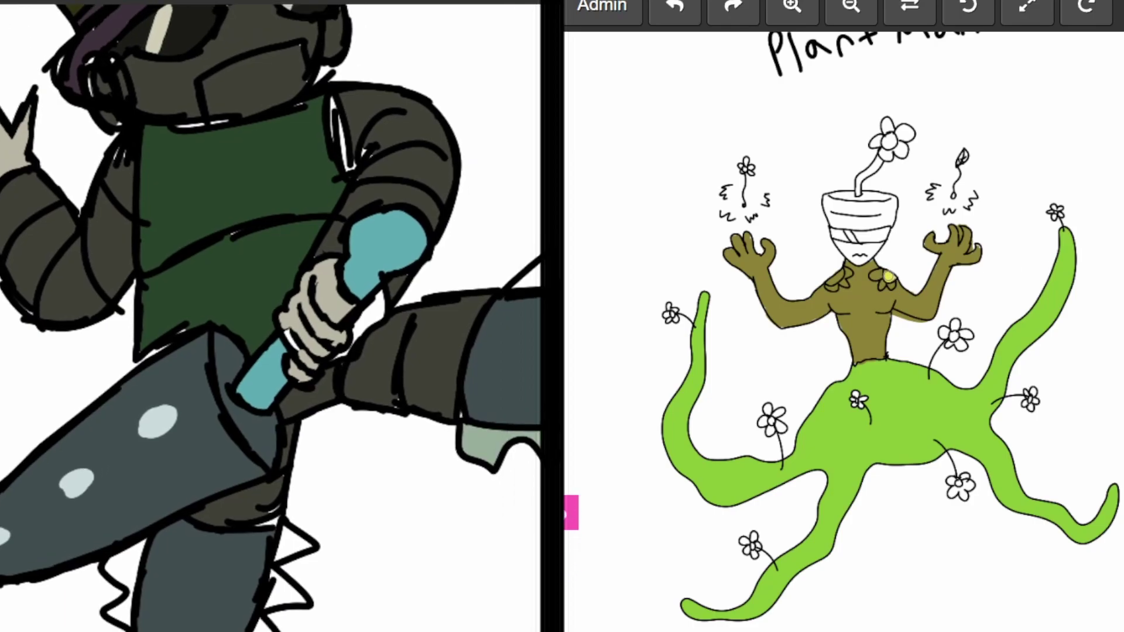
click(889, 276)
click(837, 275)
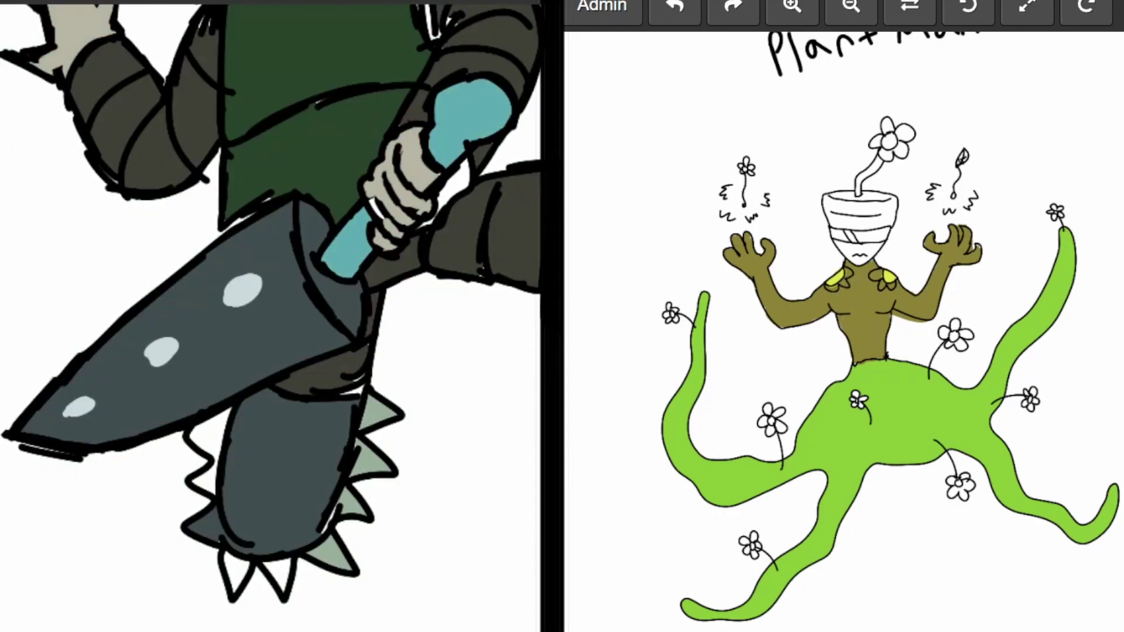
mouse_move(843, 281)
mouse_down()
mouse_move(849, 273)
mouse_move(830, 288)
mouse_move(877, 273)
mouse_move(891, 285)
mouse_up()
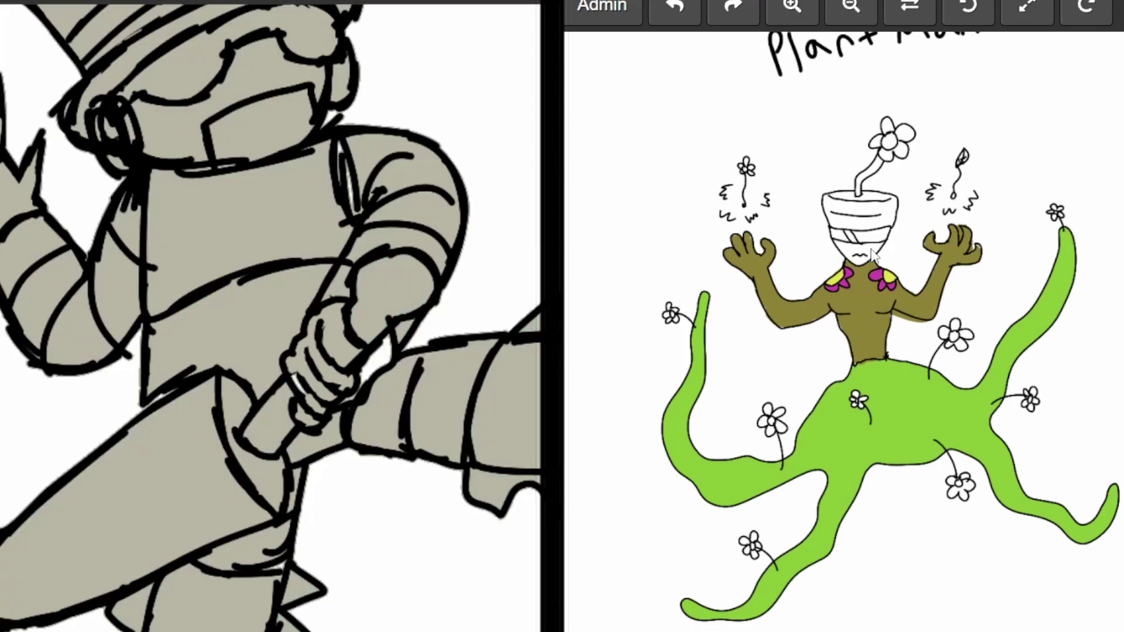
Colour Plant Man's head with a pink face, lavender visor, brown flowerpot and green flower stem
click(870, 257)
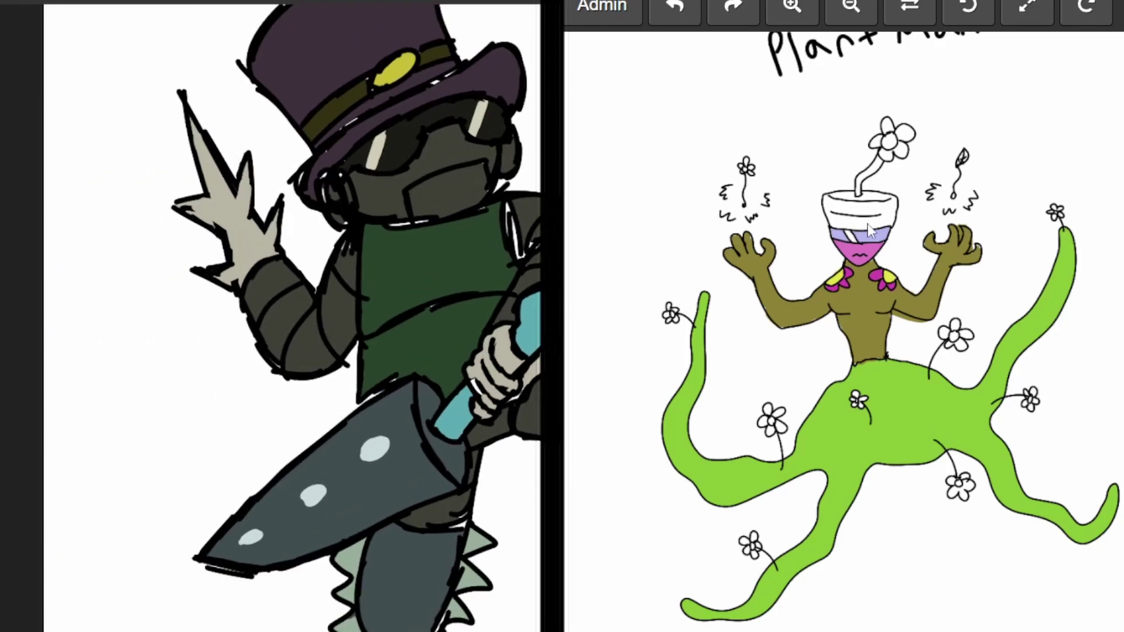
click(867, 223)
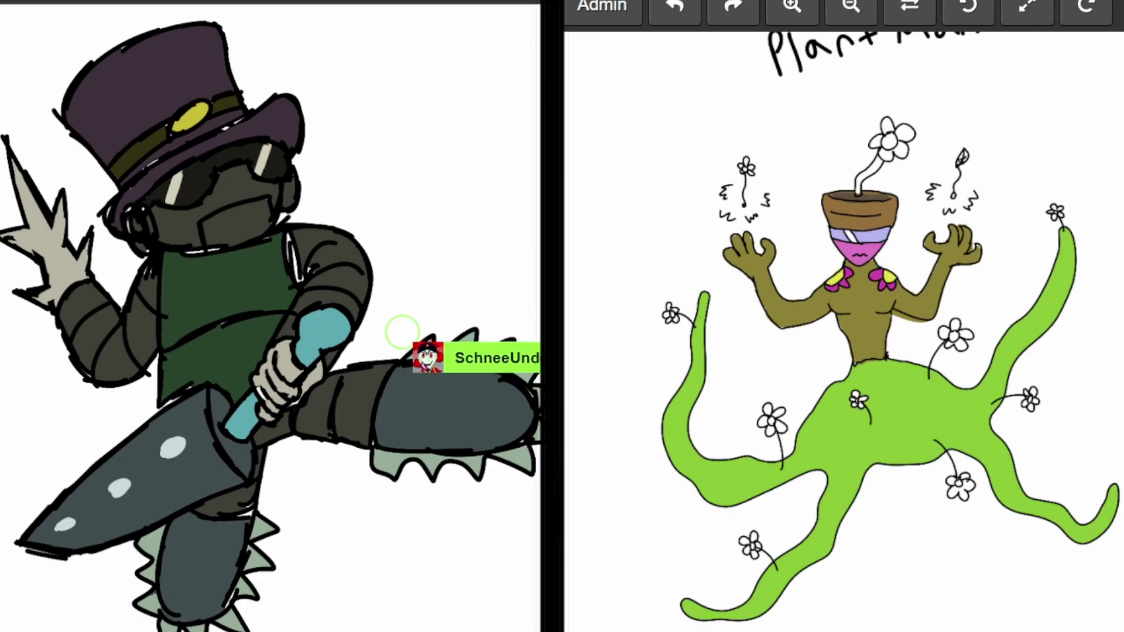
click(876, 165)
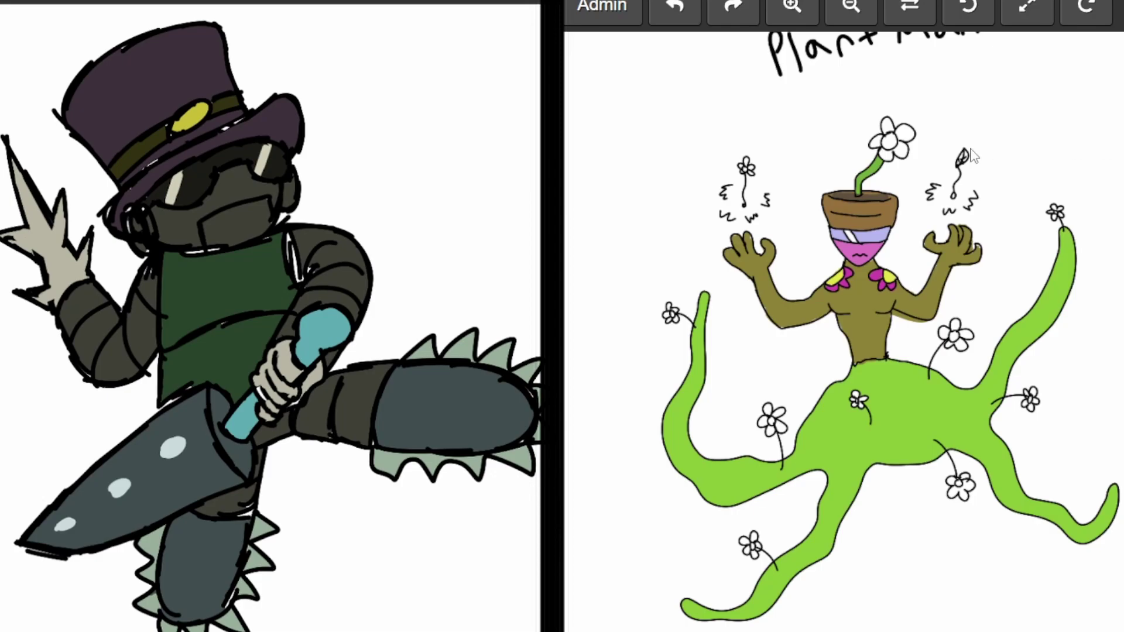
Fill the flower on Plant Man's head with purple petals and an olive-yellow centre
click(903, 149)
click(886, 155)
click(907, 132)
click(888, 123)
click(875, 153)
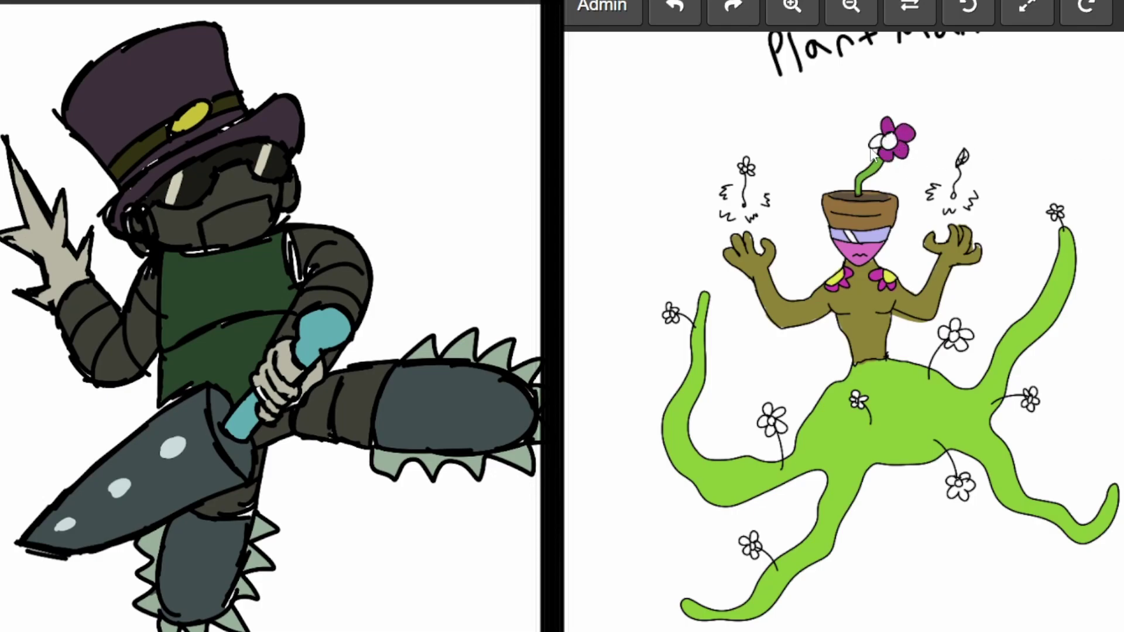
click(876, 141)
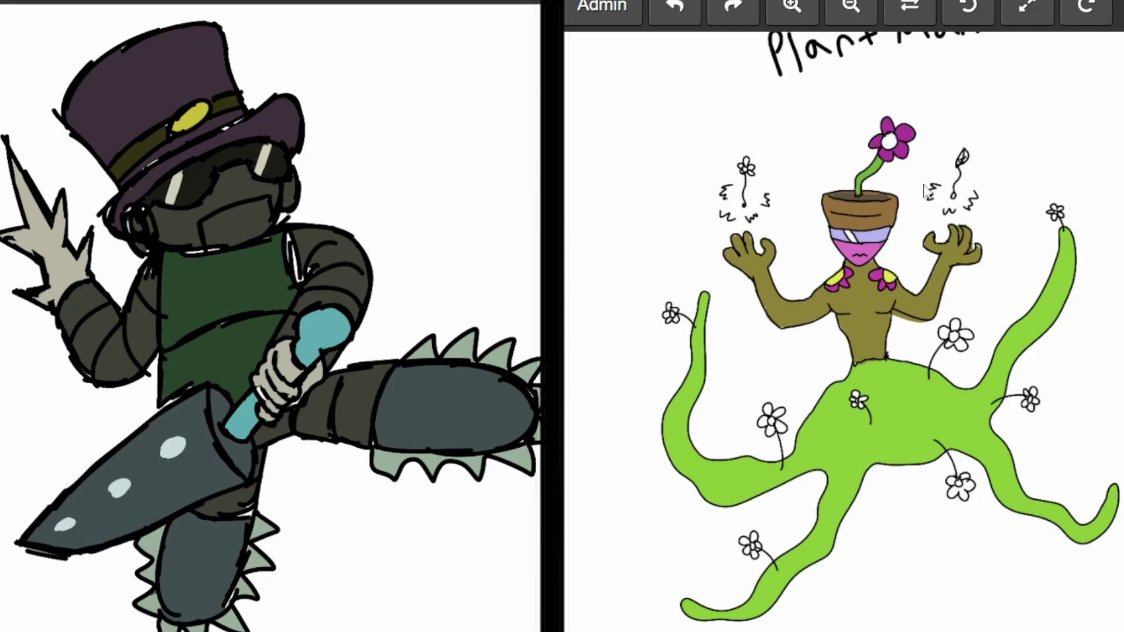
click(889, 140)
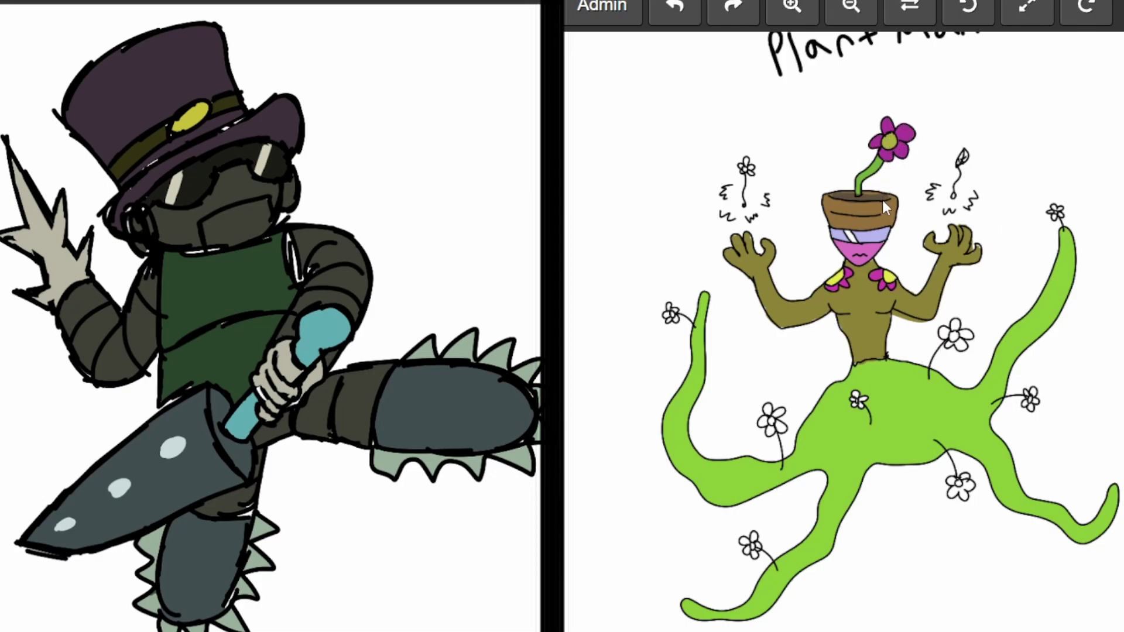
Fill the centres of the flowers around Plant Man's tentacled lower body with olive yellow
click(955, 338)
click(774, 424)
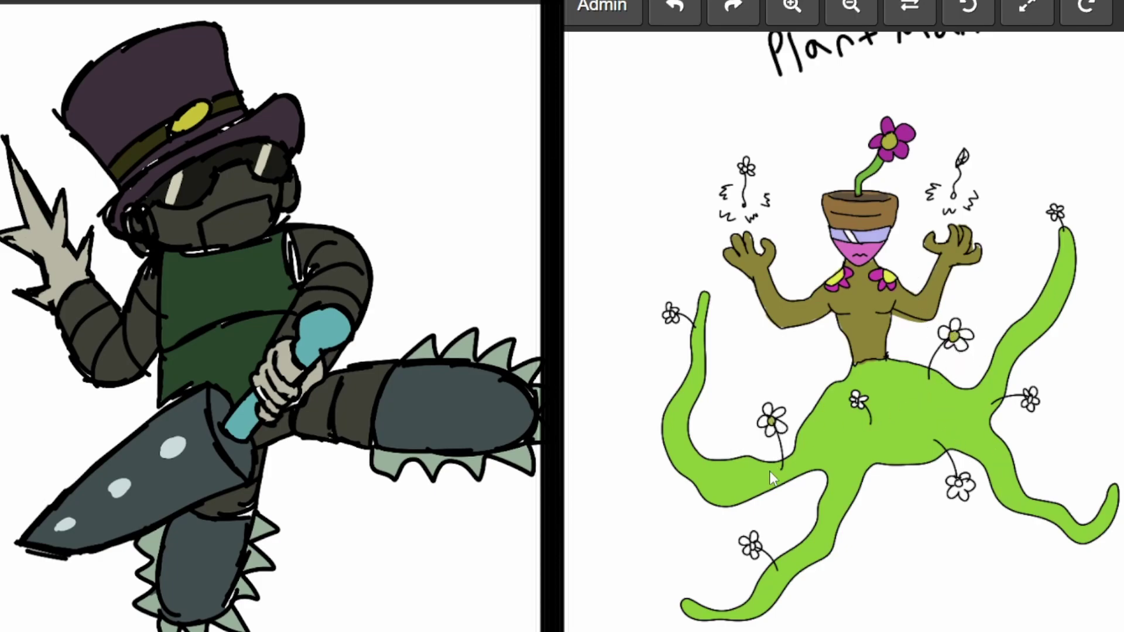
click(752, 548)
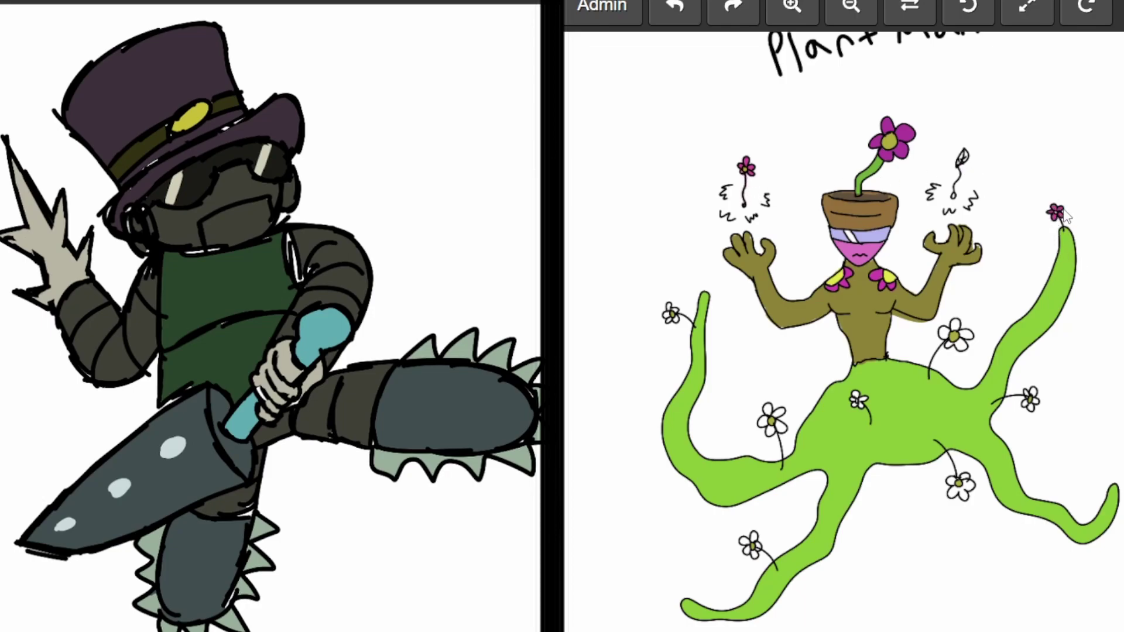
Fill the petals of the two larger flowers on either side of Plant Man's lower body with magenta pink
click(956, 325)
click(966, 334)
click(961, 346)
click(949, 344)
click(944, 332)
click(781, 426)
click(779, 412)
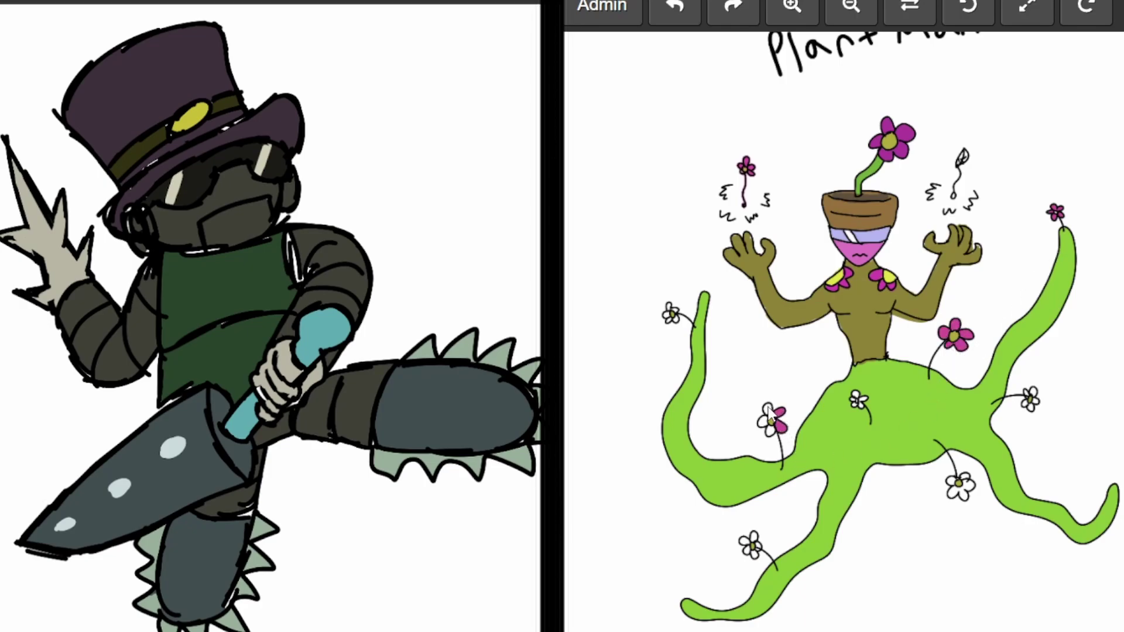
click(768, 408)
click(762, 421)
click(768, 431)
Fill the petals of the remaining flowers around the tentacles with magenta pink, undoing one stray fill
click(753, 537)
click(758, 544)
key(ctrl+z)
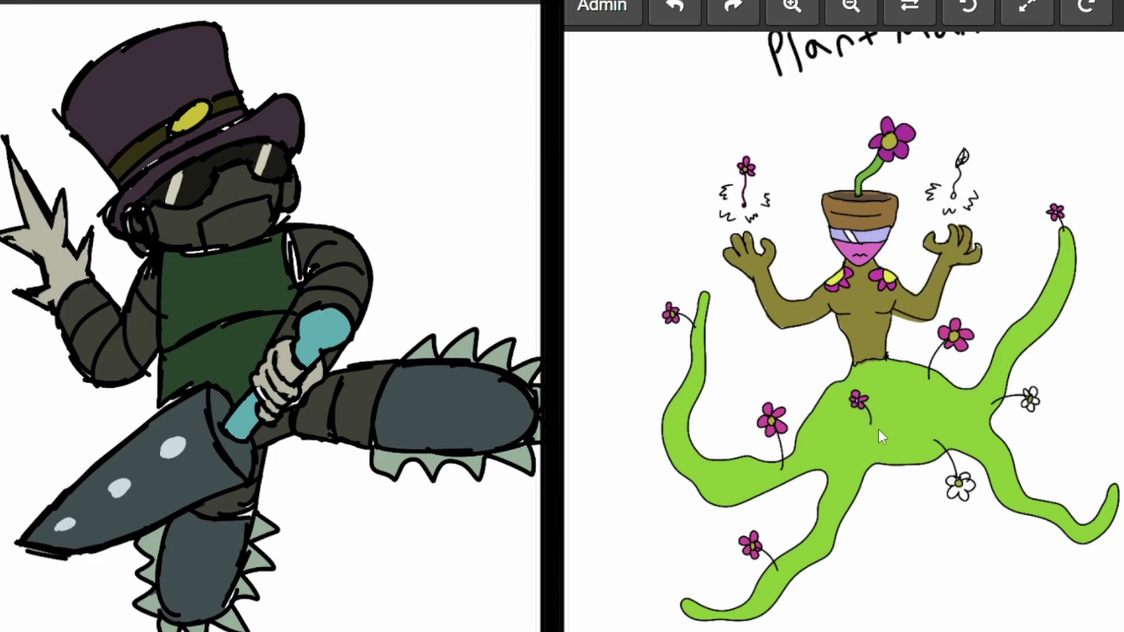
click(1033, 392)
click(968, 490)
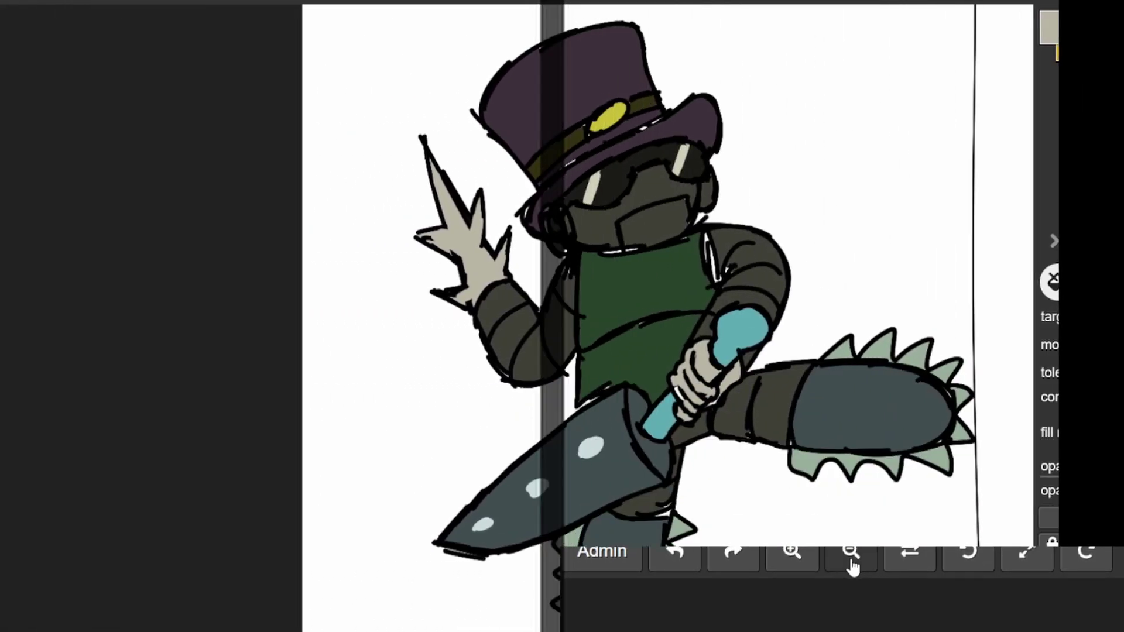
Sketch a banded outline in light grey on the blank area between Slash Man and the dividing line
scroll(153, 361, down, 3)
scroll(764, 369, up, 2)
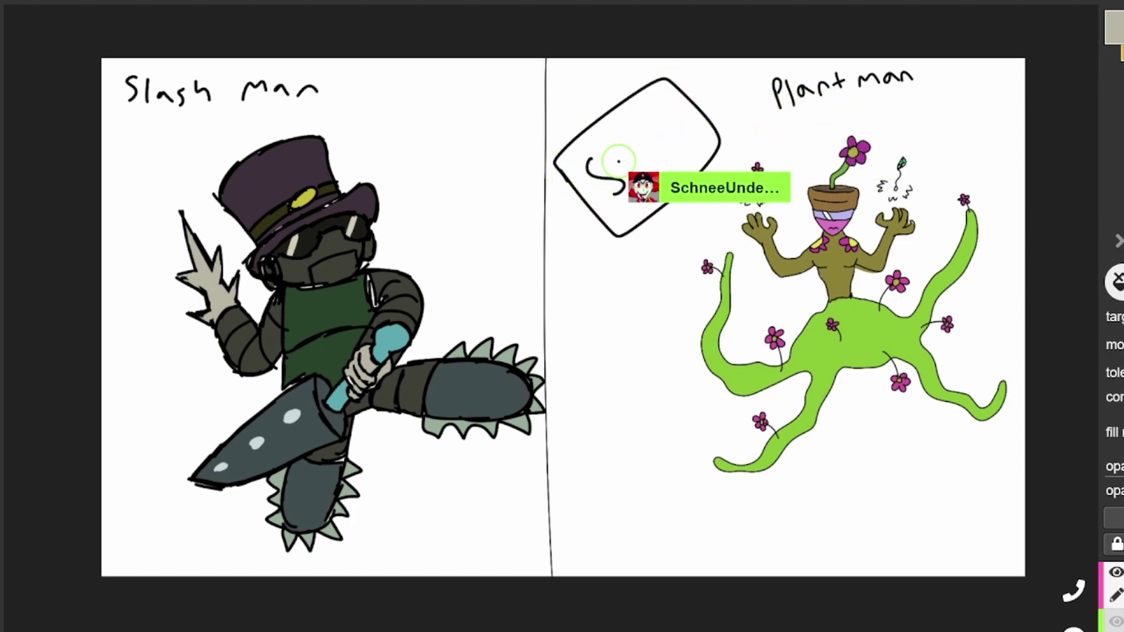
mouse_move(456, 235)
mouse_down()
mouse_move(441, 183)
mouse_move(461, 172)
mouse_move(493, 262)
mouse_move(523, 244)
mouse_move(498, 198)
mouse_move(481, 205)
mouse_up()
mouse_move(478, 233)
mouse_down()
mouse_move(503, 226)
mouse_move(489, 247)
mouse_move(536, 212)
mouse_move(554, 219)
mouse_move(475, 305)
mouse_up()
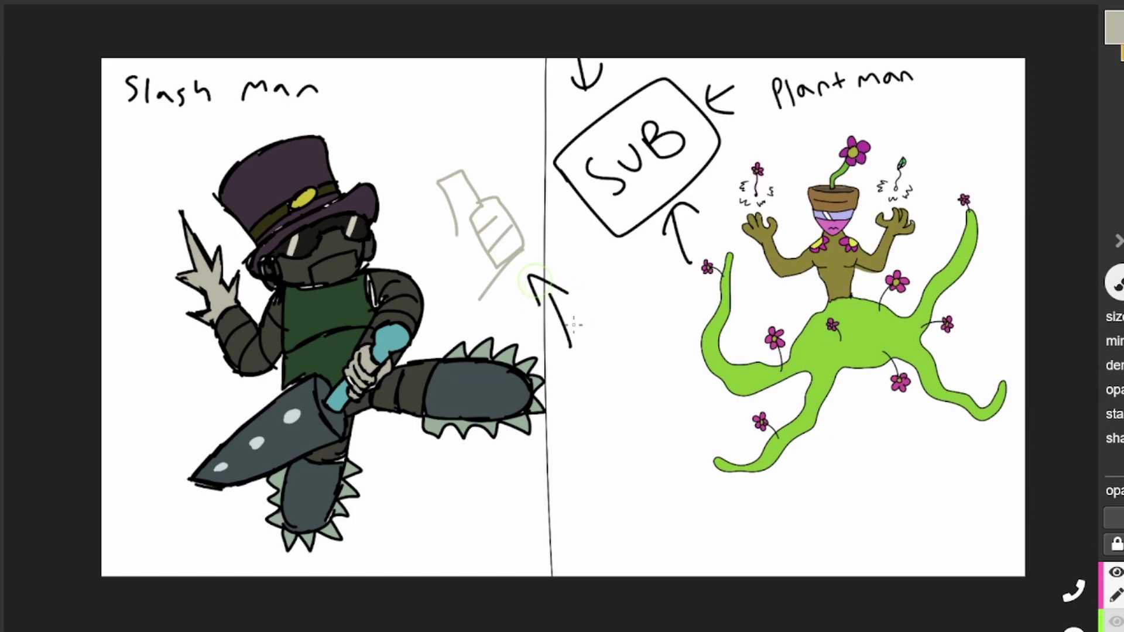